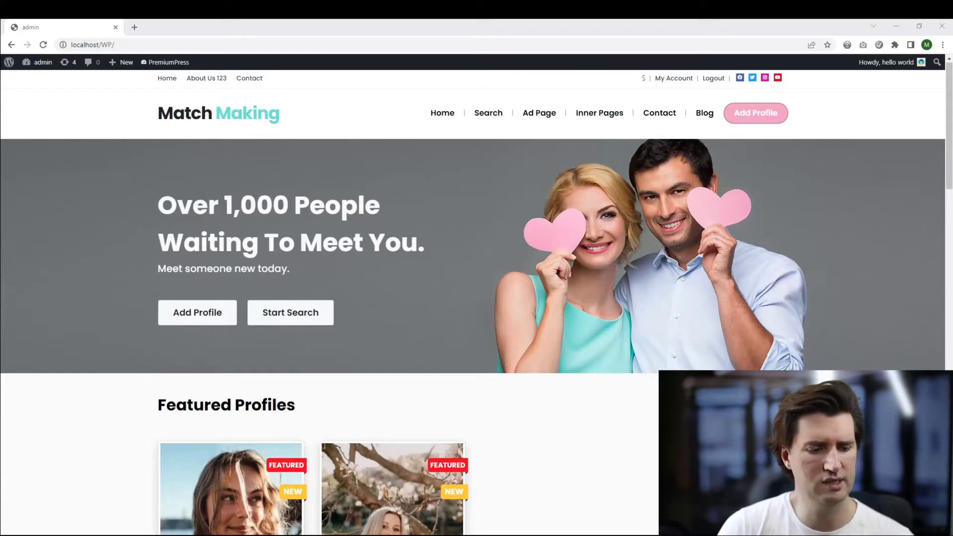
View the website's Memberships page from its inner pages
{"action": "key", "text": "alt+Tab"}
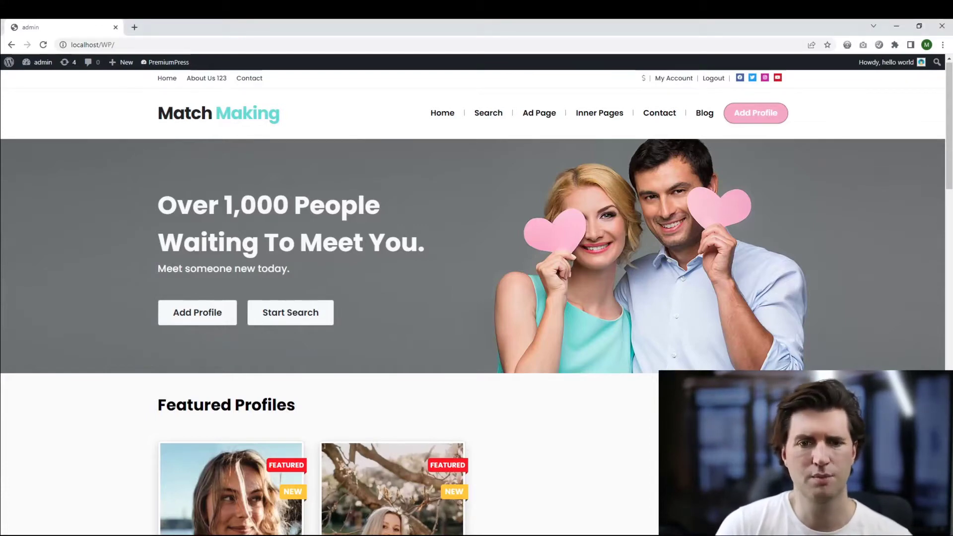
{"action": "left_click", "coordinate": [599, 113]}
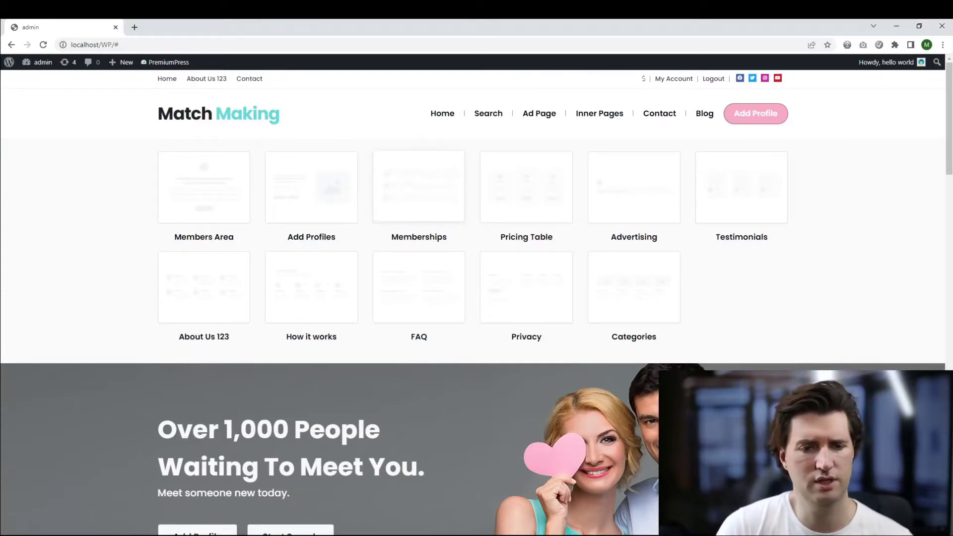
{"action": "left_click", "coordinate": [419, 194]}
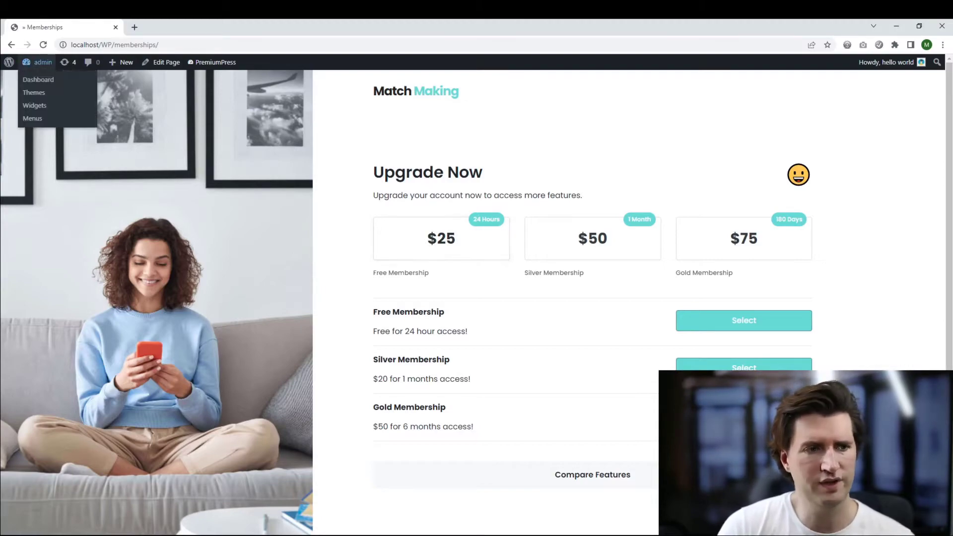
Open the PremiumPress Site Manager from the website's WordPress admin area
{"action": "left_click", "coordinate": [42, 62]}
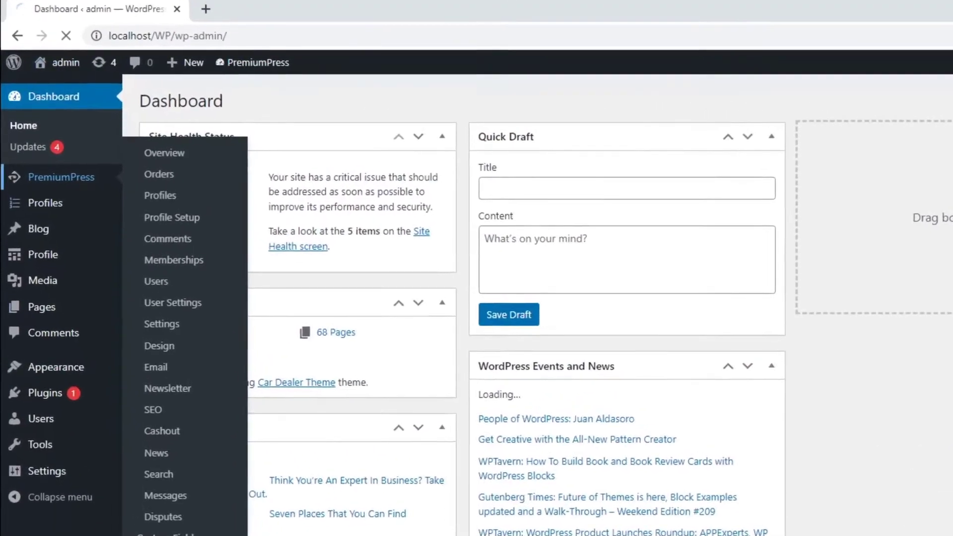
{"action": "left_click", "coordinate": [40, 138]}
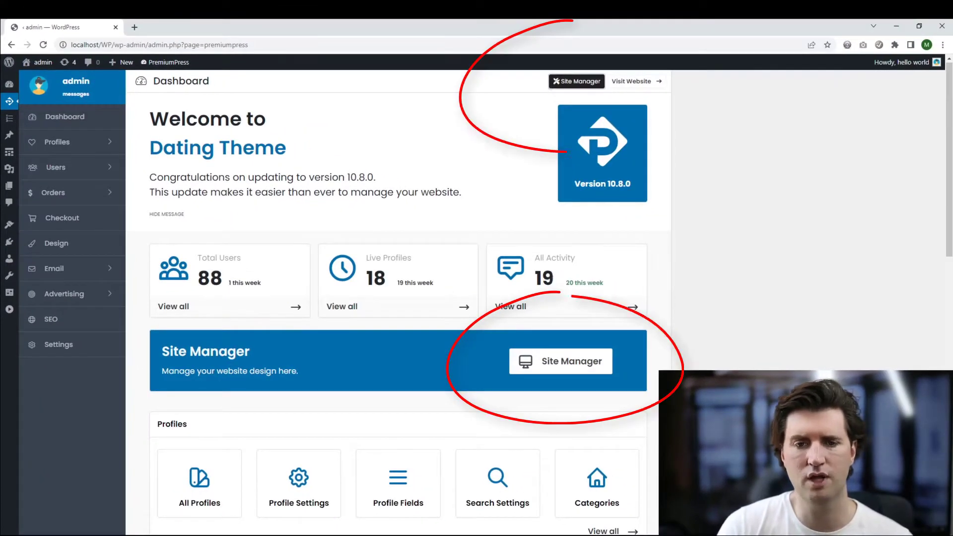
{"action": "left_click", "coordinate": [561, 362]}
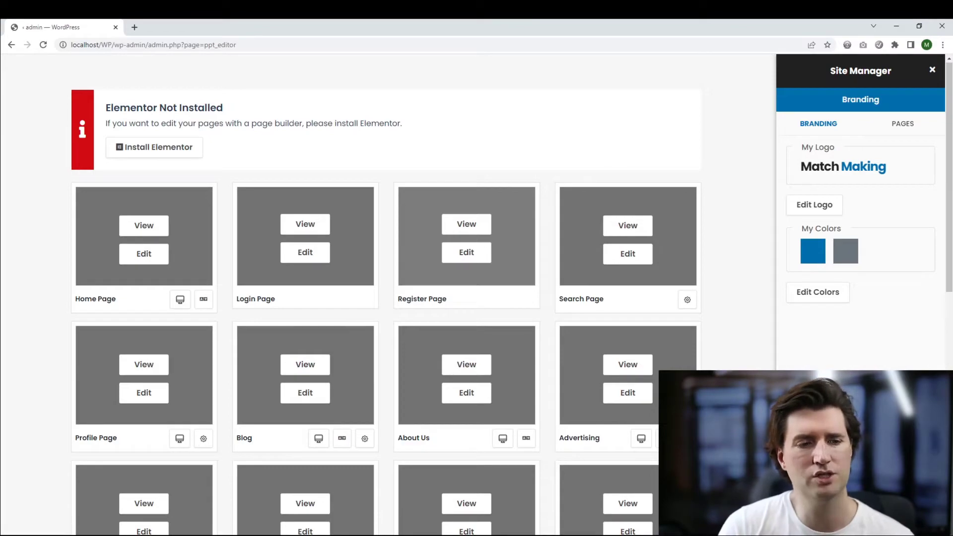
Return to the WordPress admin dashboard and activate the Elementor plugin among the installed plugins
{"action": "left_click_drag", "start_coordinate": [148, 45], "coordinate": [239, 45]}
{"action": "key", "text": "BackSpace"}
{"action": "key", "text": "Return"}
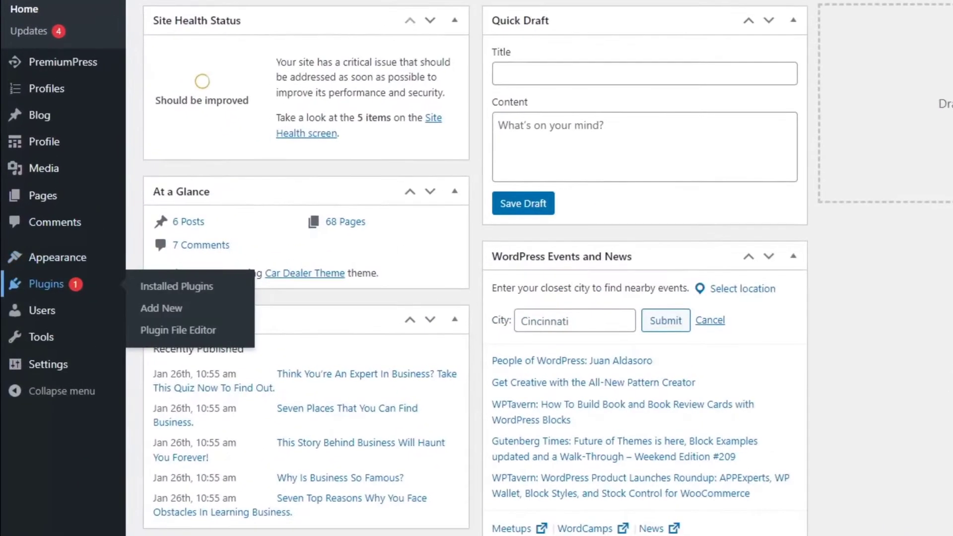
{"action": "left_click", "coordinate": [30, 278]}
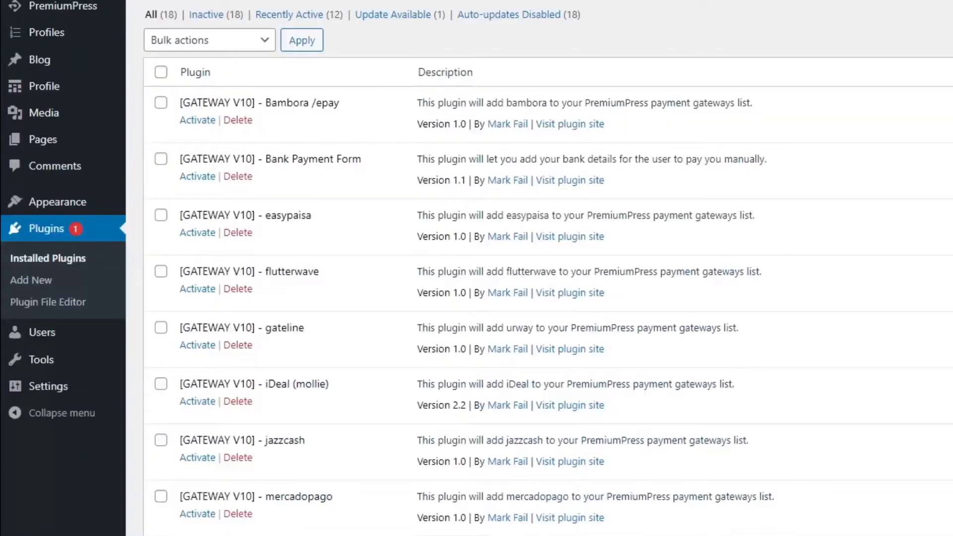
{"action": "scroll", "coordinate": [347, 285], "scroll_direction": "down", "scroll_amount": 4}
{"action": "scroll", "coordinate": [546, 268], "scroll_direction": "down", "scroll_amount": 6}
{"action": "left_click", "coordinate": [198, 377]}
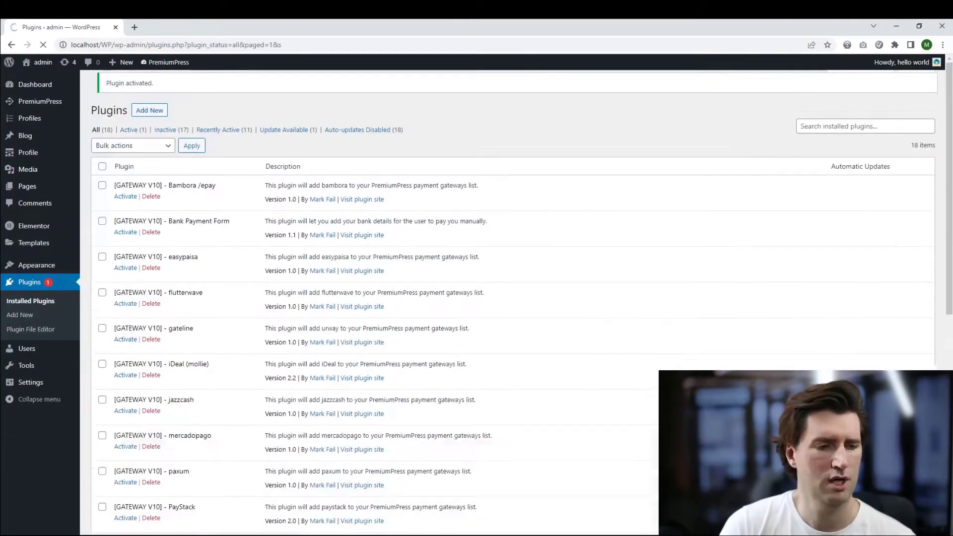
Reopen the PremiumPress Site Manager and preview the Memberships page, closing the preview when done
{"action": "left_click", "coordinate": [40, 101]}
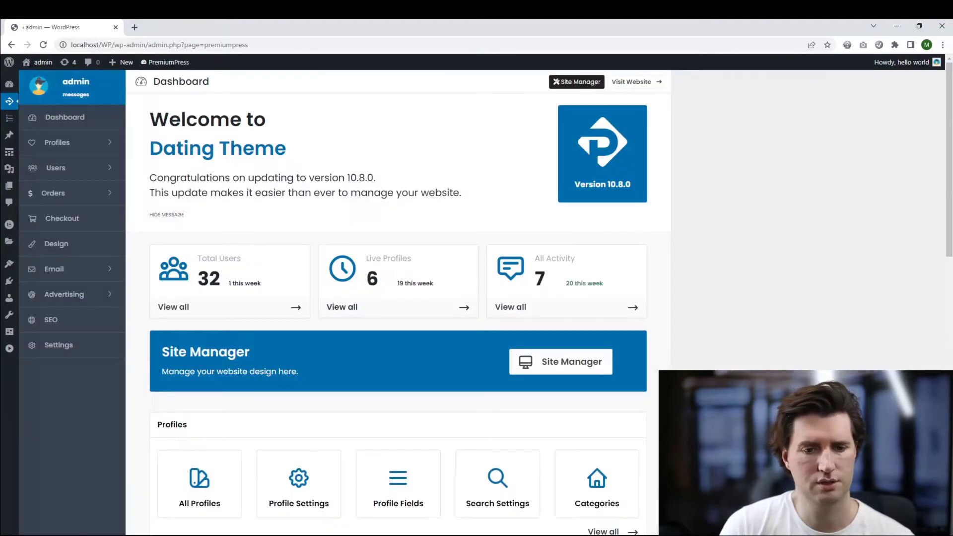
{"action": "left_click", "coordinate": [562, 362]}
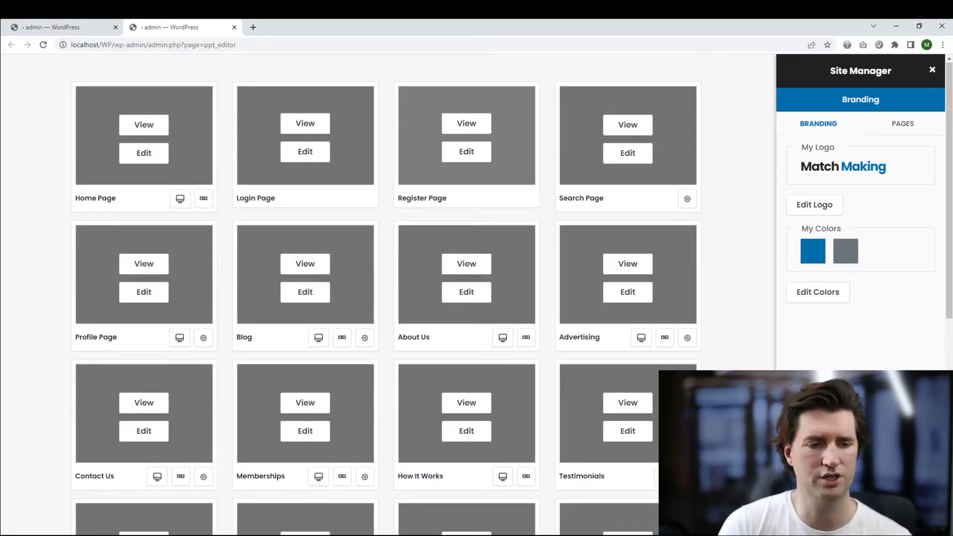
{"action": "scroll", "coordinate": [387, 293], "scroll_direction": "down", "scroll_amount": 2}
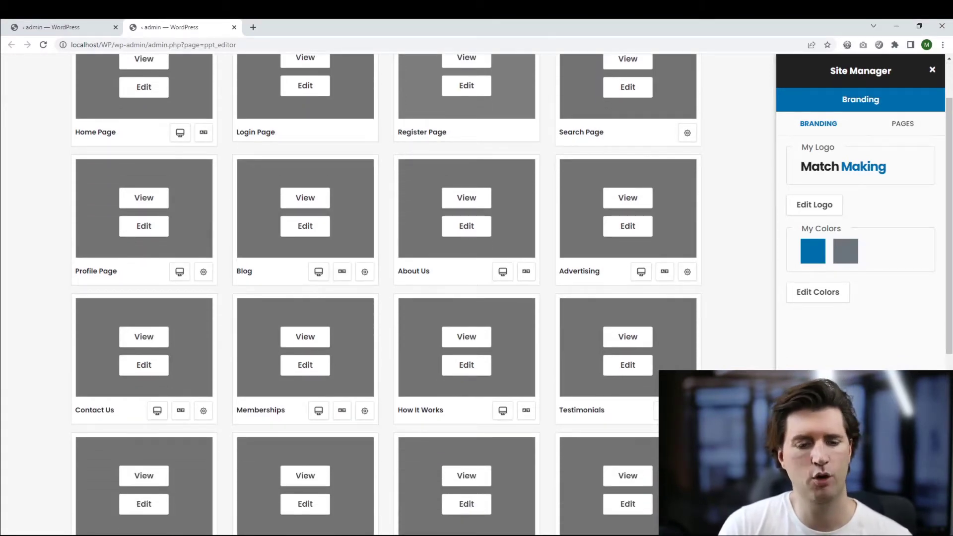
{"action": "scroll", "coordinate": [388, 292], "scroll_direction": "down", "scroll_amount": 4}
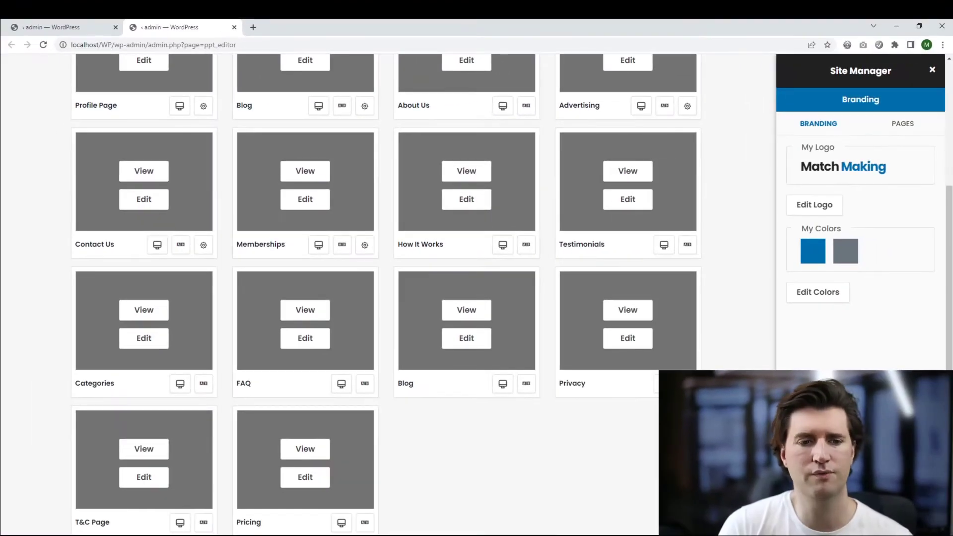
{"action": "left_click", "coordinate": [306, 171]}
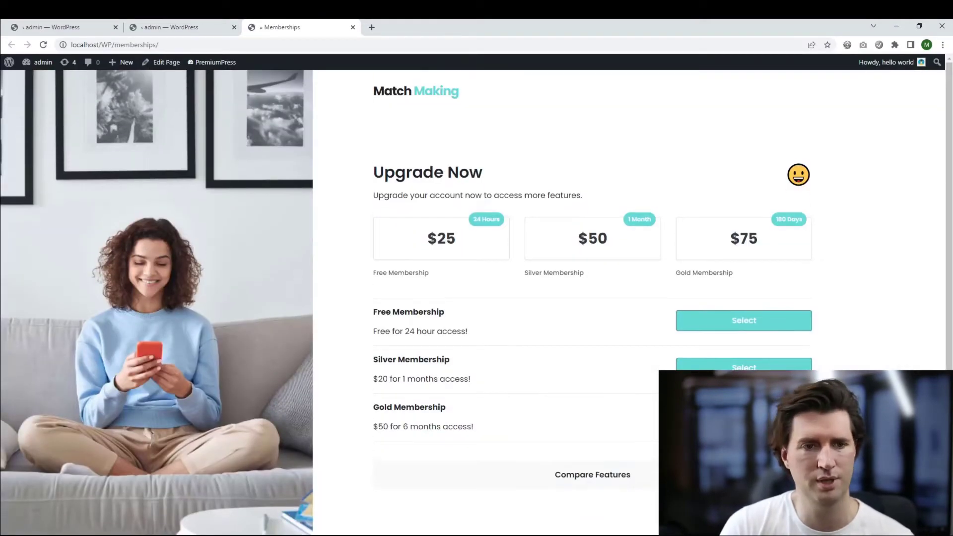
{"action": "left_click", "coordinate": [353, 27]}
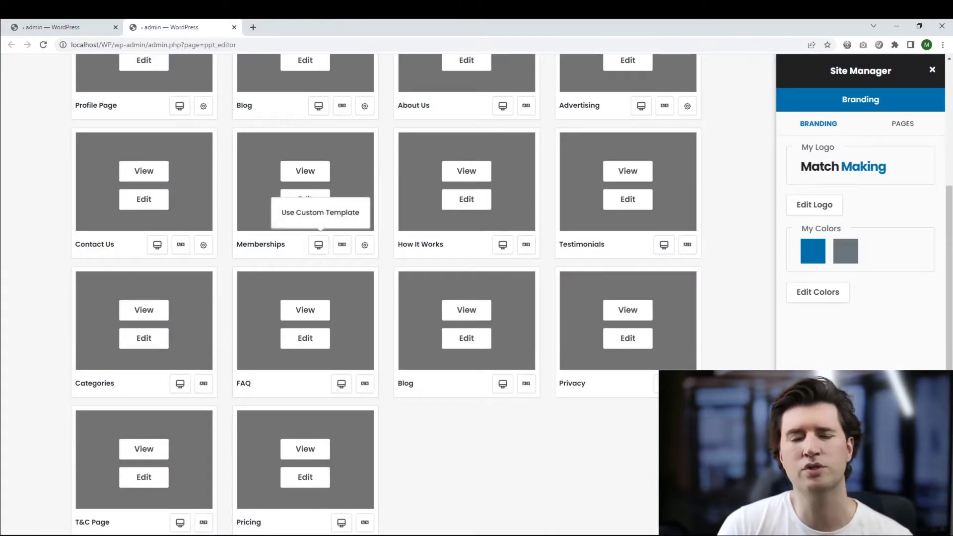
Examine the configuration options for the Memberships page: custom template, multiple languages and membership settings
{"action": "left_click", "coordinate": [319, 244]}
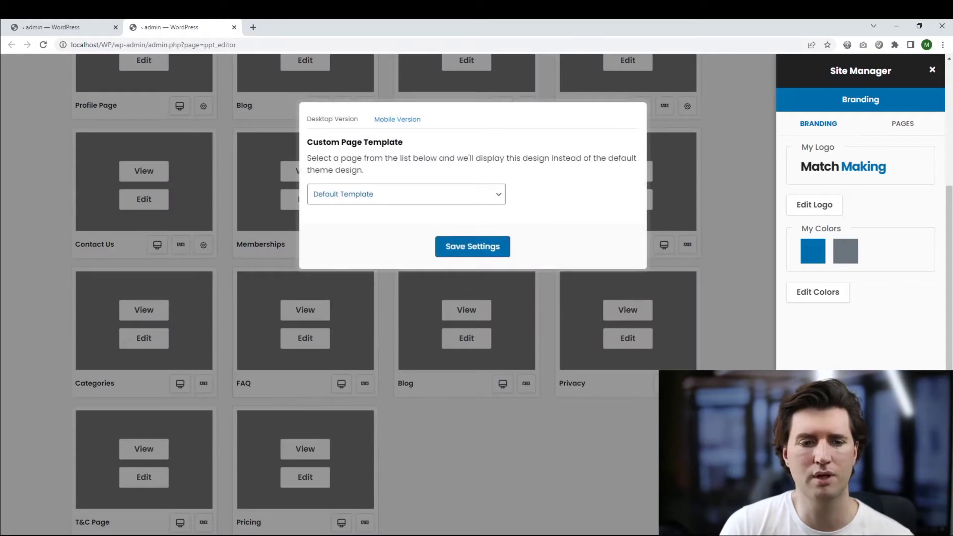
{"action": "left_click", "coordinate": [406, 194]}
{"action": "left_click", "coordinate": [388, 218]}
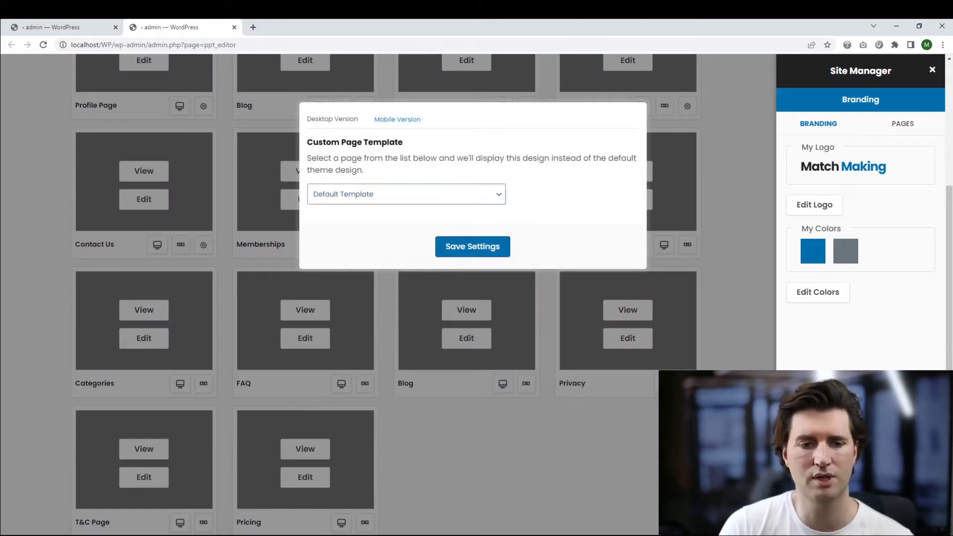
{"action": "left_click", "coordinate": [342, 292]}
{"action": "left_click", "coordinate": [342, 244]}
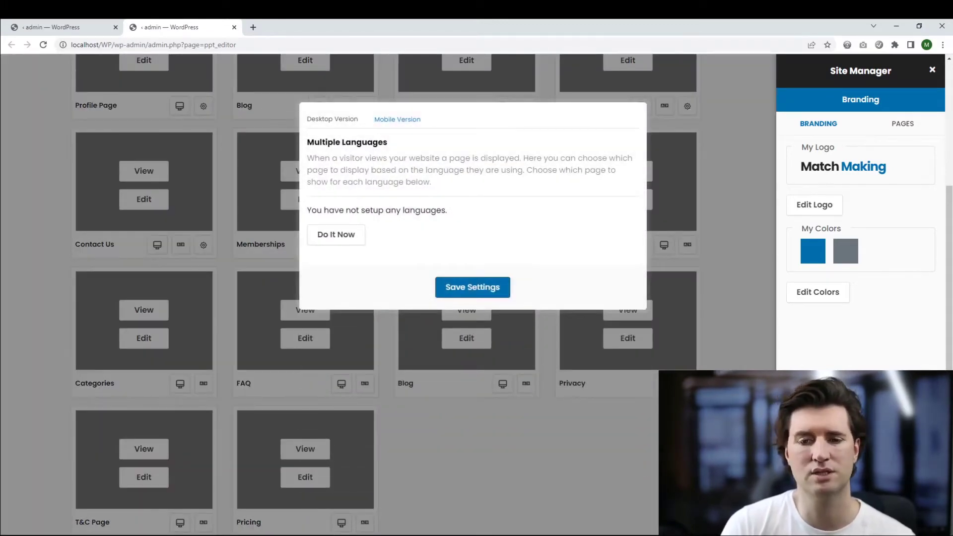
{"action": "key", "text": "Escape"}
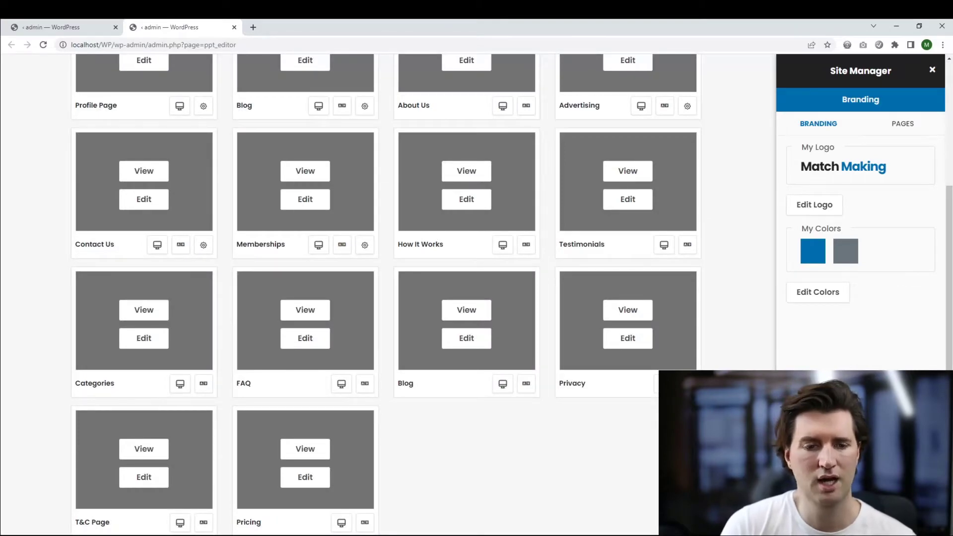
{"action": "left_click", "coordinate": [364, 244]}
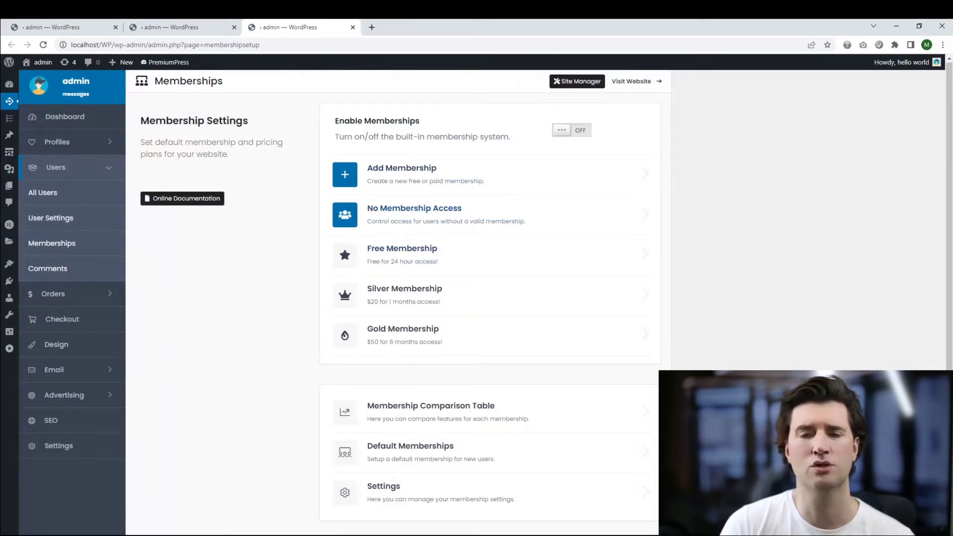
{"action": "left_click", "coordinate": [353, 28]}
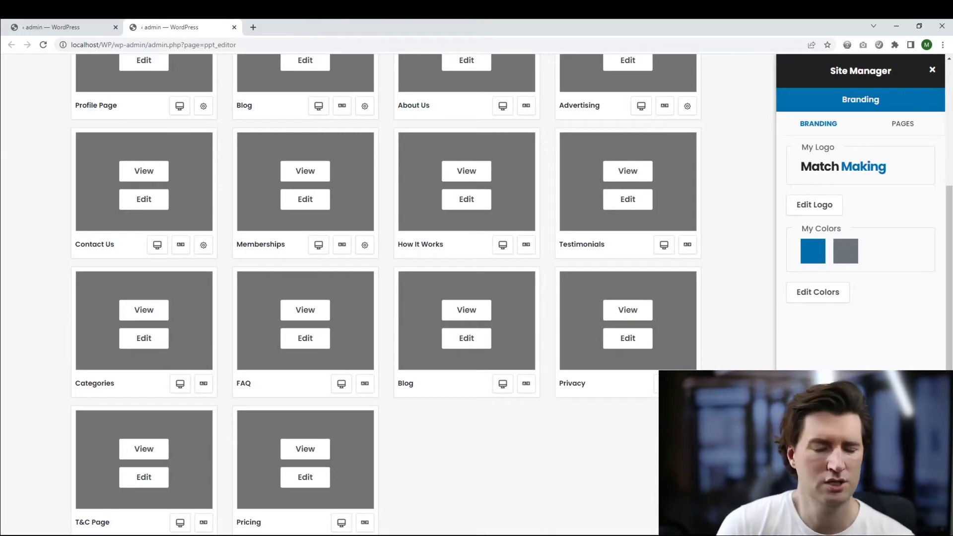
Create an editable Elementor version of the Memberships page and check its custom template assignment in the Site Manager
{"action": "left_click", "coordinate": [305, 199]}
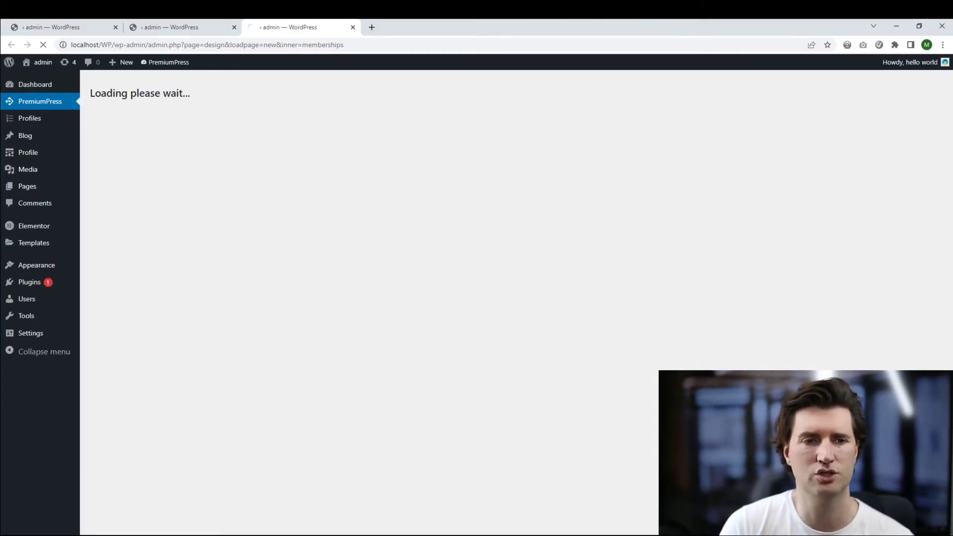
{"action": "left_click", "coordinate": [178, 28]}
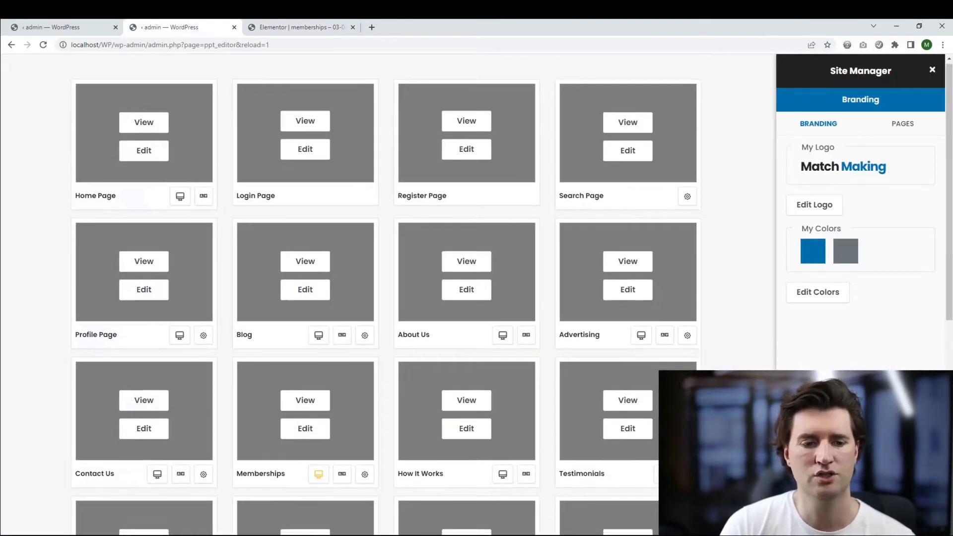
{"action": "scroll", "coordinate": [385, 297], "scroll_direction": "down", "scroll_amount": 3}
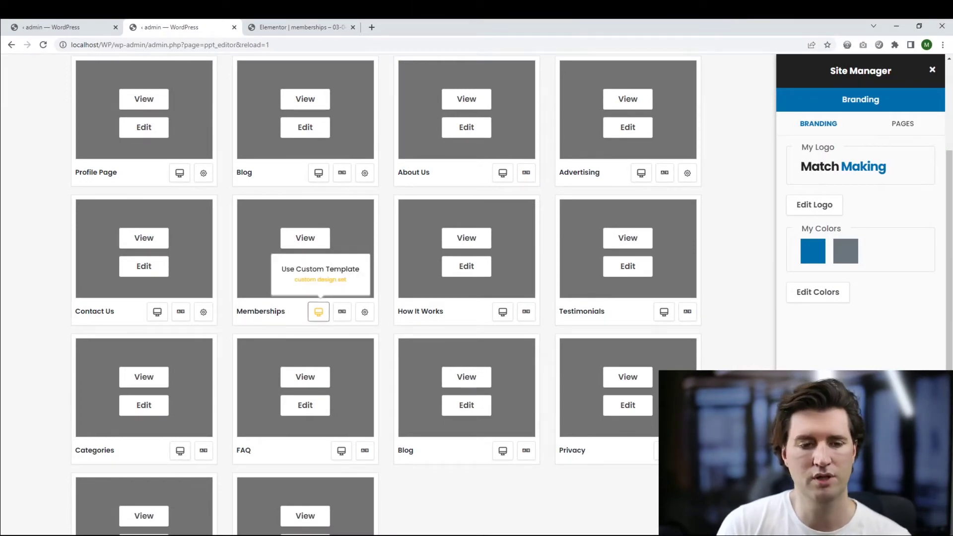
{"action": "left_click", "coordinate": [318, 312]}
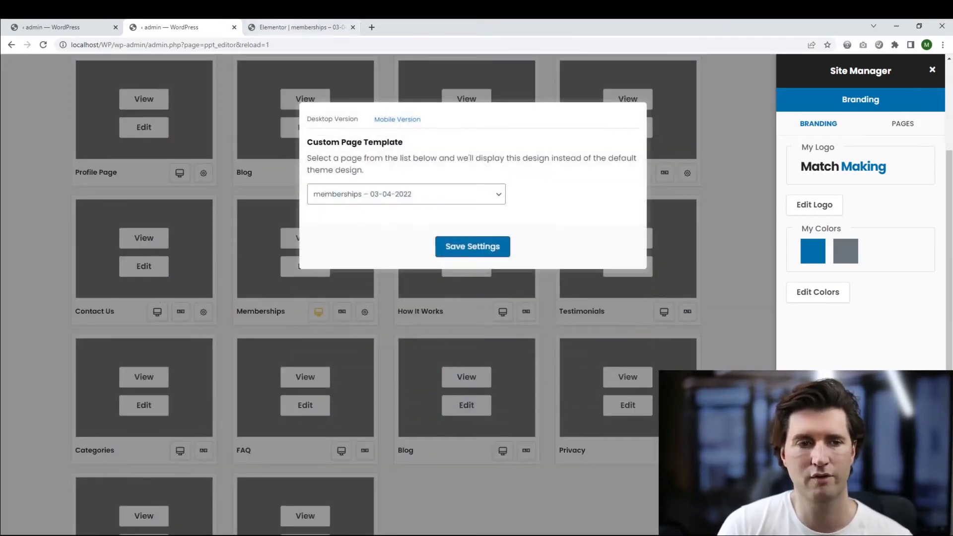
{"action": "left_click", "coordinate": [302, 27]}
{"action": "left_click", "coordinate": [169, 28]}
{"action": "left_click", "coordinate": [526, 309]}
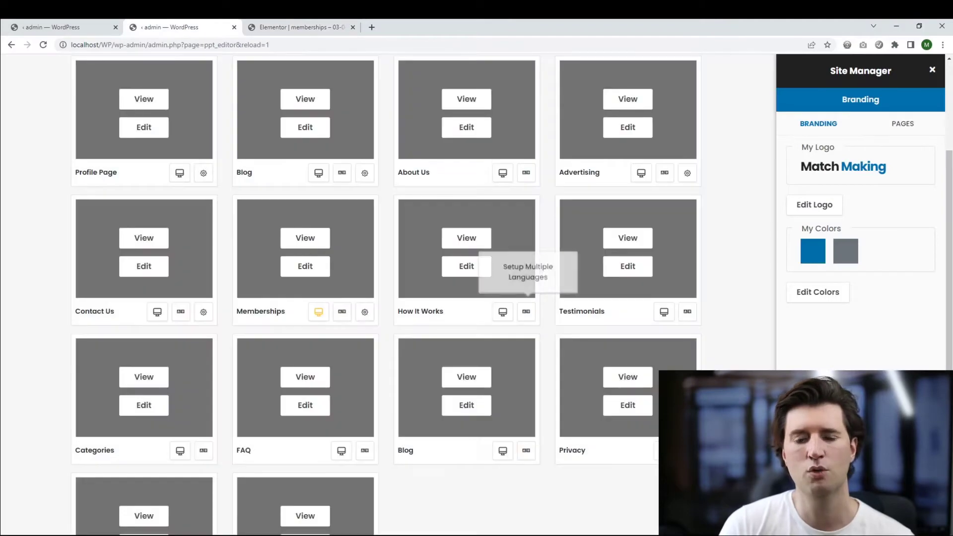
View the live Memberships page and compare its pricing layout with the design in the Elementor editor
{"action": "left_click", "coordinate": [305, 237]}
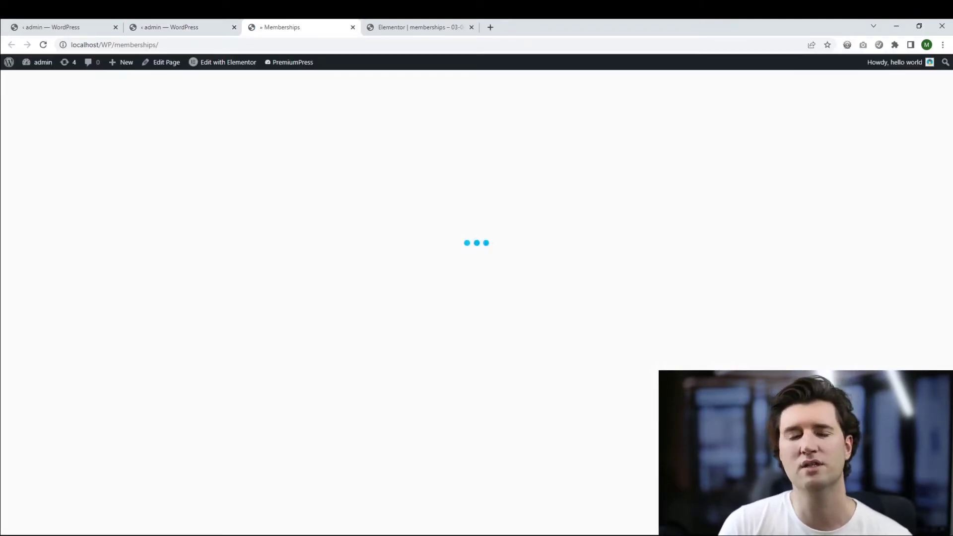
{"action": "left_click", "coordinate": [420, 27]}
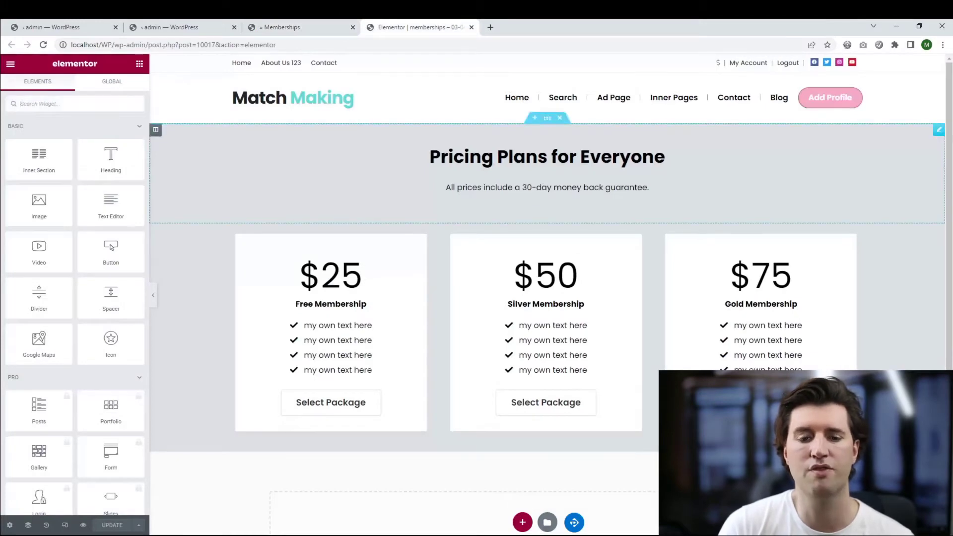
{"action": "left_click", "coordinate": [303, 27]}
{"action": "left_click", "coordinate": [420, 28]}
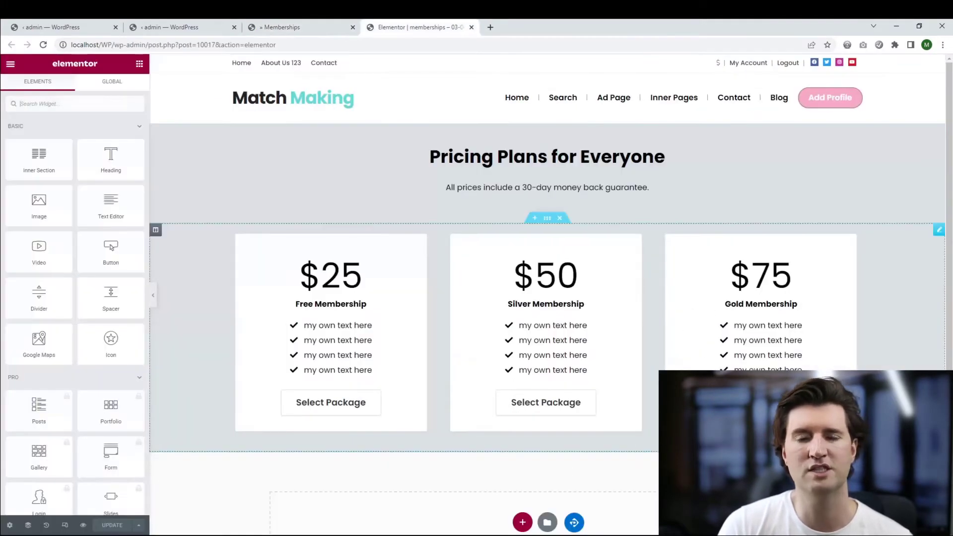
{"action": "left_click", "coordinate": [303, 28]}
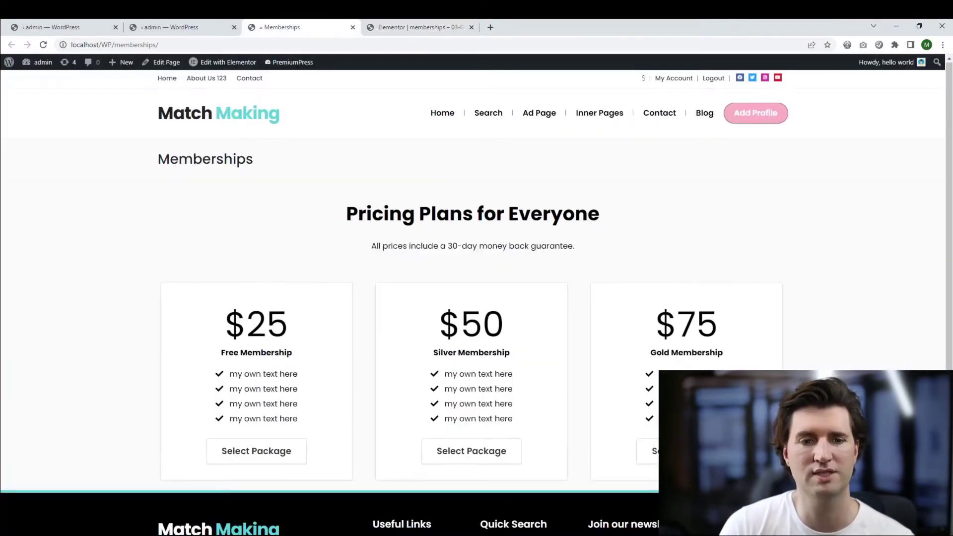
{"action": "scroll", "coordinate": [472, 297], "scroll_direction": "down", "scroll_amount": 1}
{"action": "scroll", "coordinate": [473, 298], "scroll_direction": "up", "scroll_amount": 1}
{"action": "left_click", "coordinate": [420, 28]}
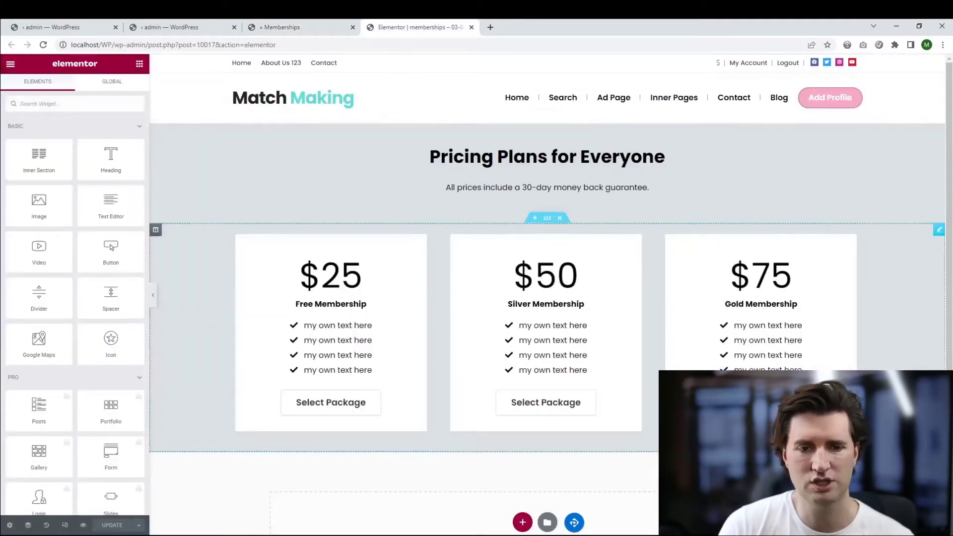
{"action": "scroll", "coordinate": [546, 298], "scroll_direction": "down", "scroll_amount": 1}
{"action": "scroll", "coordinate": [546, 298], "scroll_direction": "up", "scroll_amount": 1}
{"action": "left_click", "coordinate": [303, 27]}
{"action": "scroll", "coordinate": [472, 298], "scroll_direction": "down", "scroll_amount": 1}
{"action": "scroll", "coordinate": [473, 297], "scroll_direction": "up", "scroll_amount": 1}
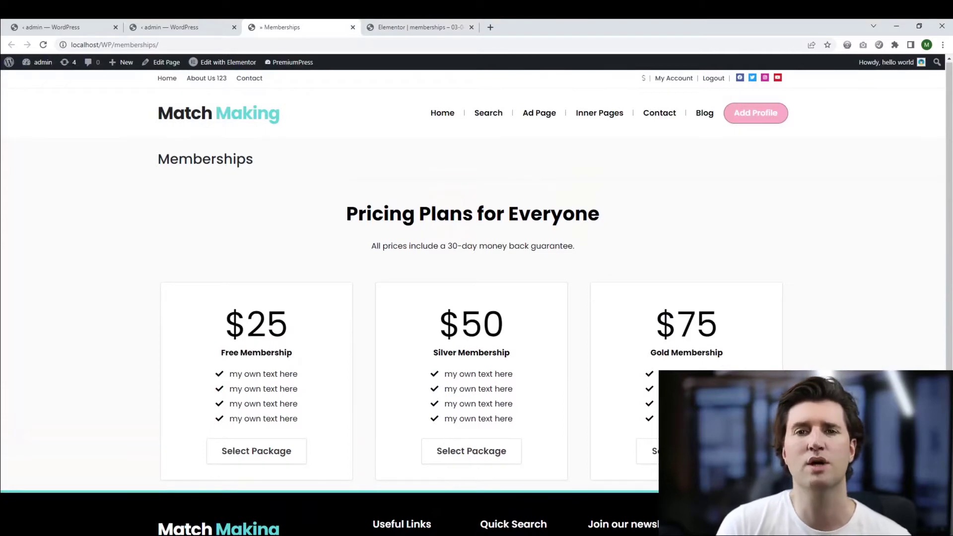
Replace the "Pricing Plans for Everyone" headline with "asdasdasd" in the Elementor editor and save the page
{"action": "left_click", "coordinate": [420, 28]}
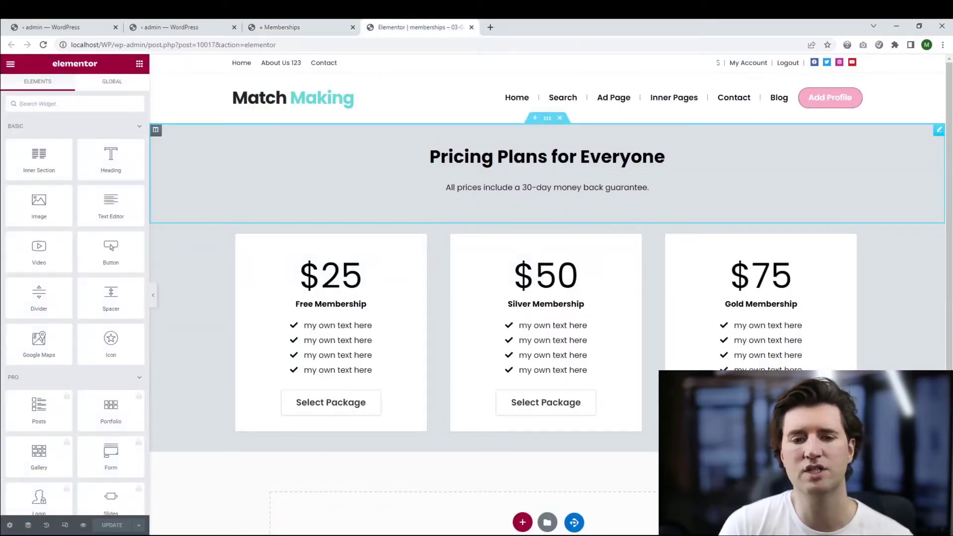
{"action": "left_click", "coordinate": [547, 157]}
{"action": "type", "text": "asdasdasd"}
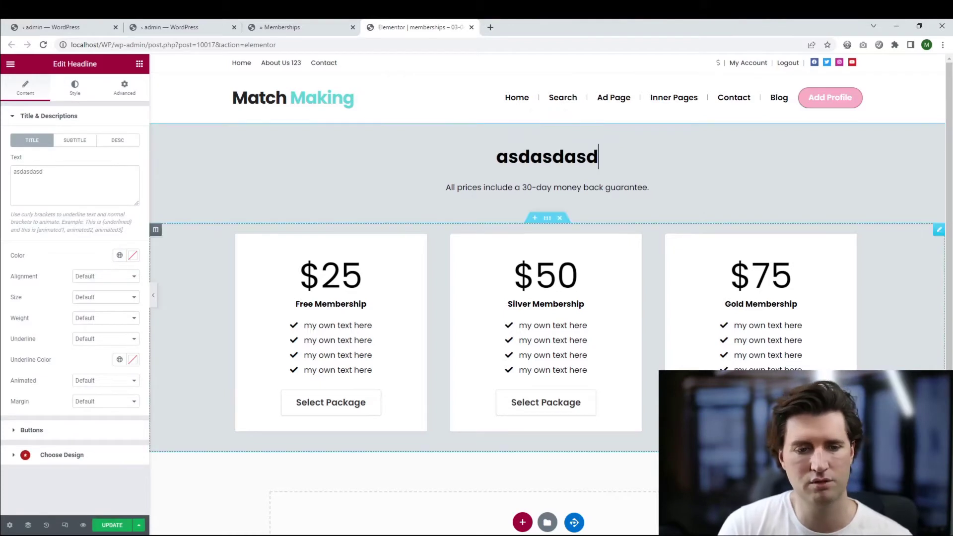
{"action": "key", "text": "ctrl+s"}
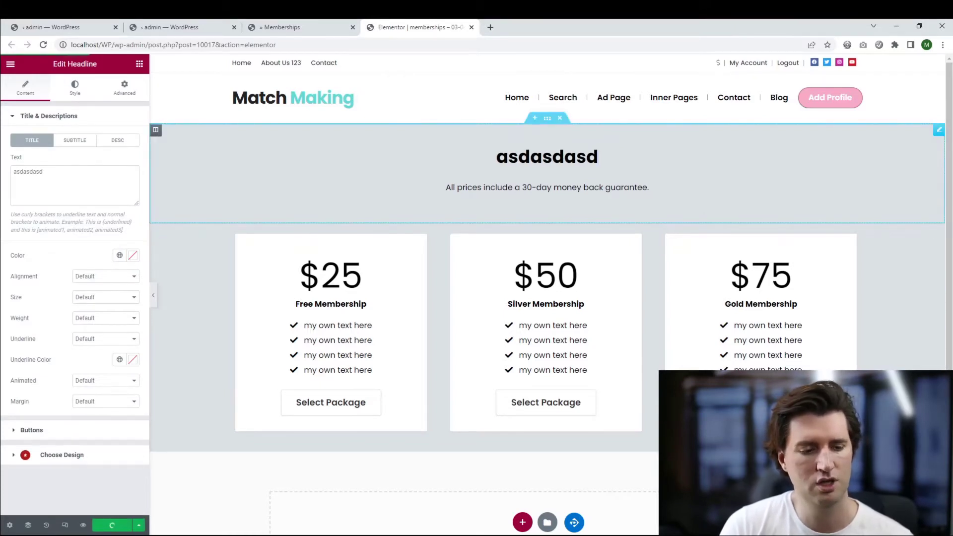
Reload the live Memberships page and check the edited headline
{"action": "left_click", "coordinate": [298, 28]}
{"action": "key", "text": "F5"}
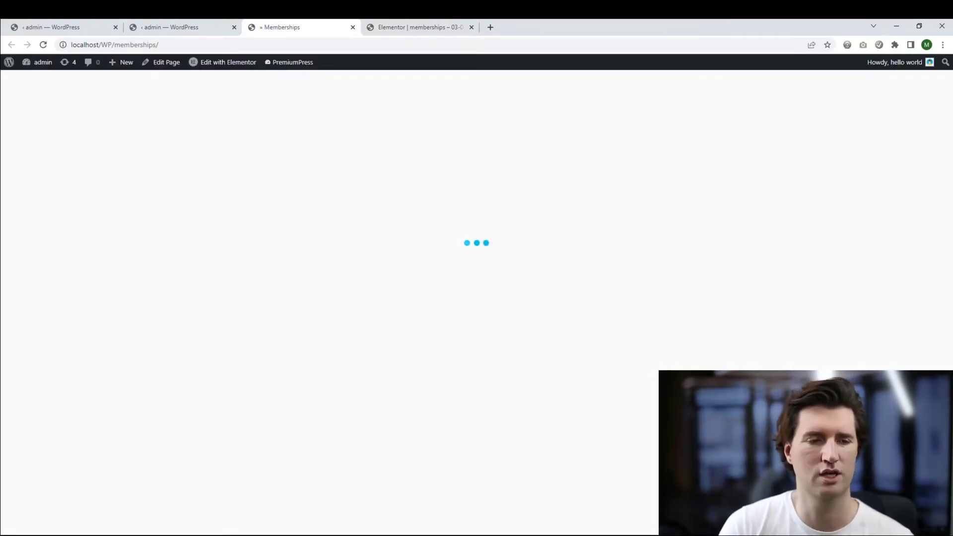
{"action": "double_click", "coordinate": [472, 215]}
{"action": "left_click", "coordinate": [473, 214]}
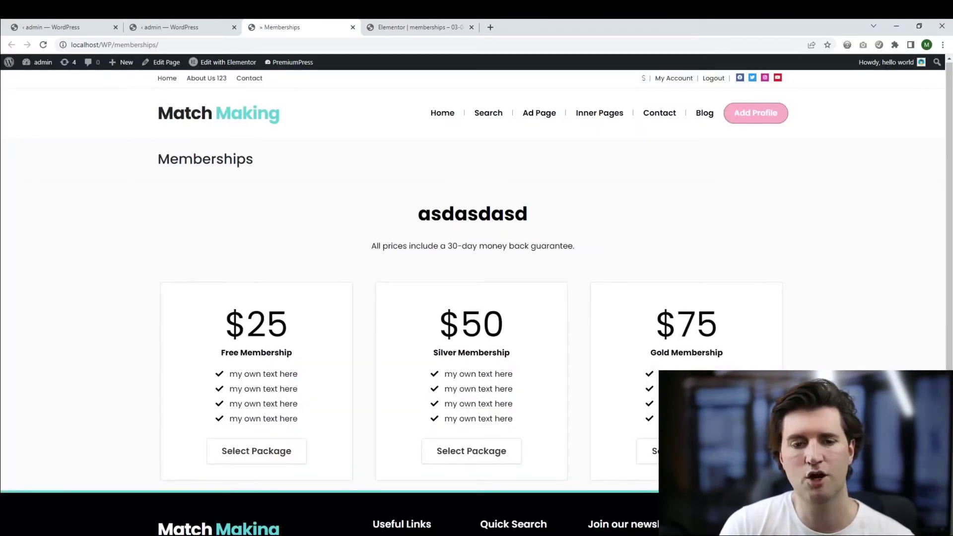
Open the pricing table's design choices in the Elementor editor and apply Style 10
{"action": "left_click", "coordinate": [420, 27]}
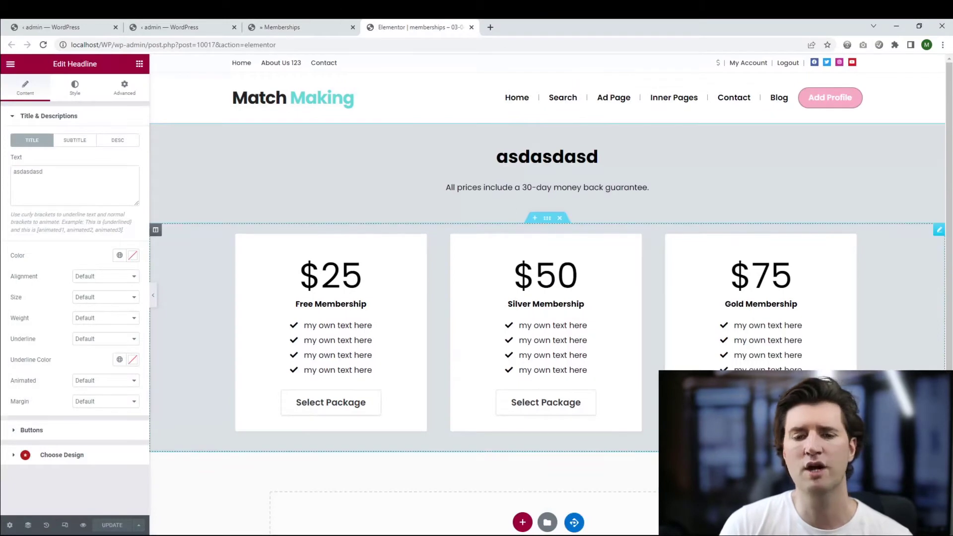
{"action": "scroll", "coordinate": [497, 278], "scroll_direction": "down", "scroll_amount": 2}
{"action": "scroll", "coordinate": [496, 278], "scroll_direction": "up", "scroll_amount": 1}
{"action": "scroll", "coordinate": [551, 293], "scroll_direction": "up", "scroll_amount": 1}
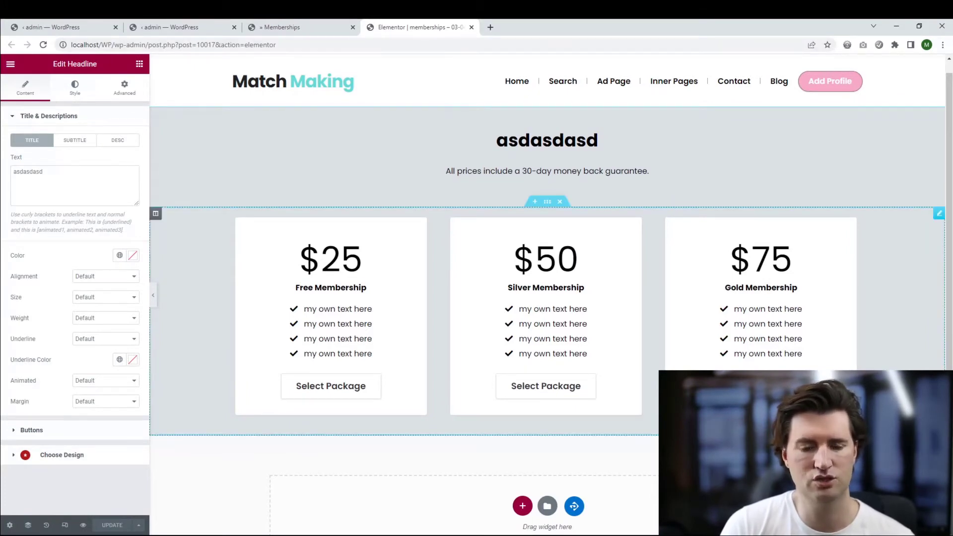
{"action": "left_click", "coordinate": [546, 318]}
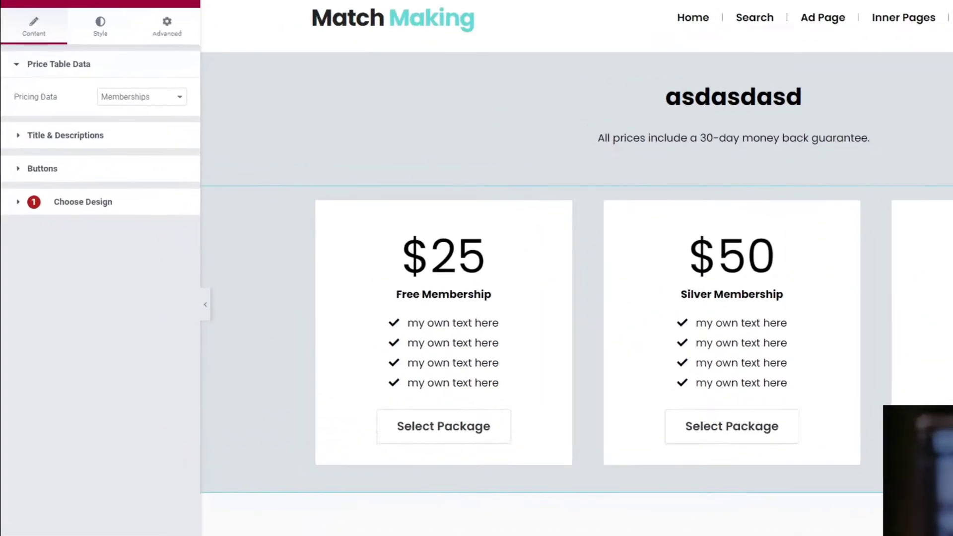
{"action": "left_click", "coordinate": [62, 218]}
{"action": "scroll", "coordinate": [75, 238], "scroll_direction": "down", "scroll_amount": 2}
{"action": "left_click", "coordinate": [159, 313]}
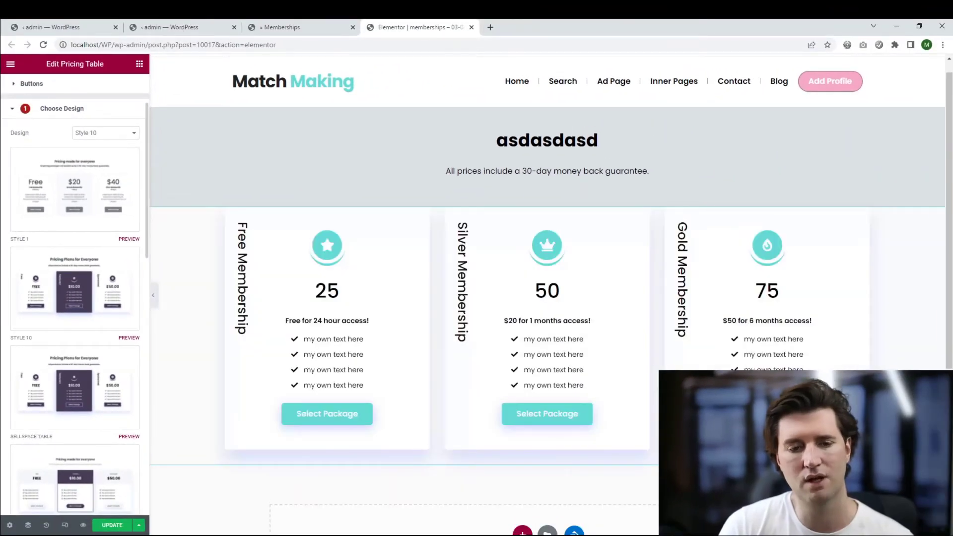
Try the Style 2 and Style 3 designs on the pricing table and settle on Style 4
{"action": "scroll", "coordinate": [74, 317], "scroll_direction": "down", "scroll_amount": 3}
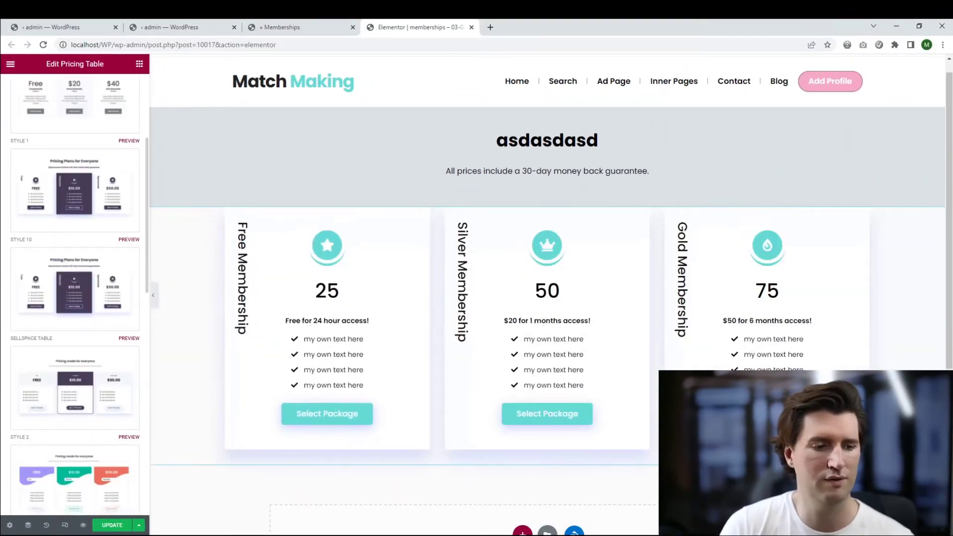
{"action": "left_click", "coordinate": [74, 337]}
{"action": "scroll", "coordinate": [75, 357], "scroll_direction": "down", "scroll_amount": 2}
{"action": "left_click", "coordinate": [74, 365]}
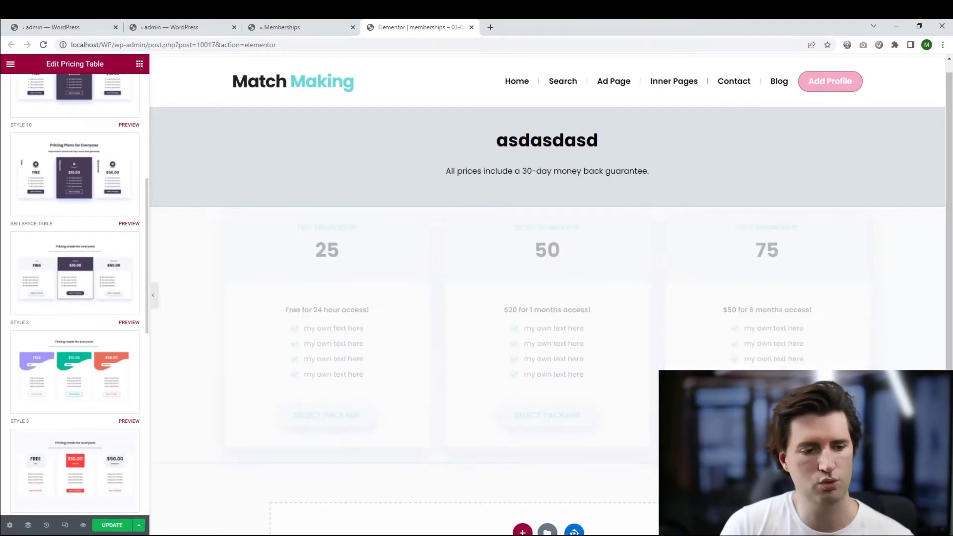
{"action": "scroll", "coordinate": [75, 364], "scroll_direction": "down", "scroll_amount": 2}
{"action": "scroll", "coordinate": [75, 387], "scroll_direction": "up", "scroll_amount": 2}
{"action": "scroll", "coordinate": [75, 388], "scroll_direction": "down", "scroll_amount": 2}
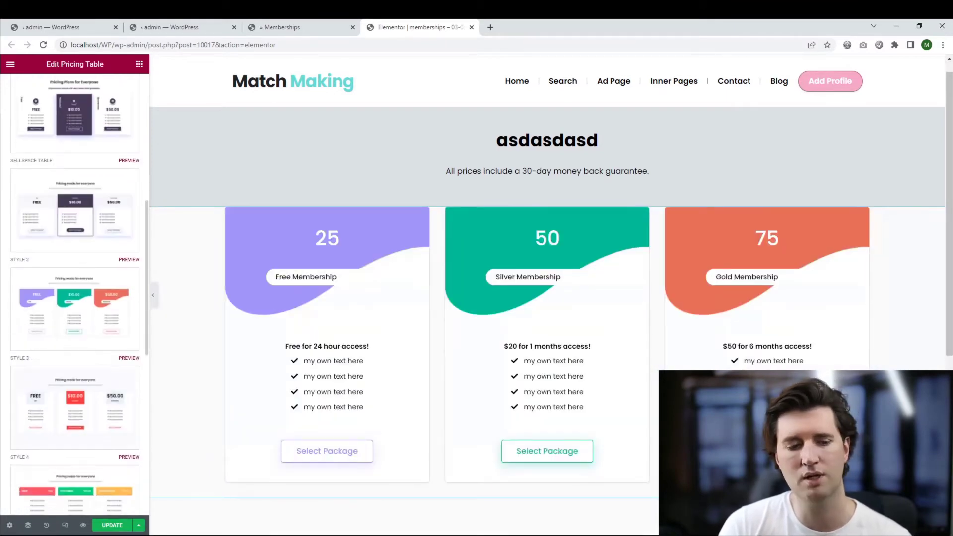
{"action": "left_click", "coordinate": [75, 405]}
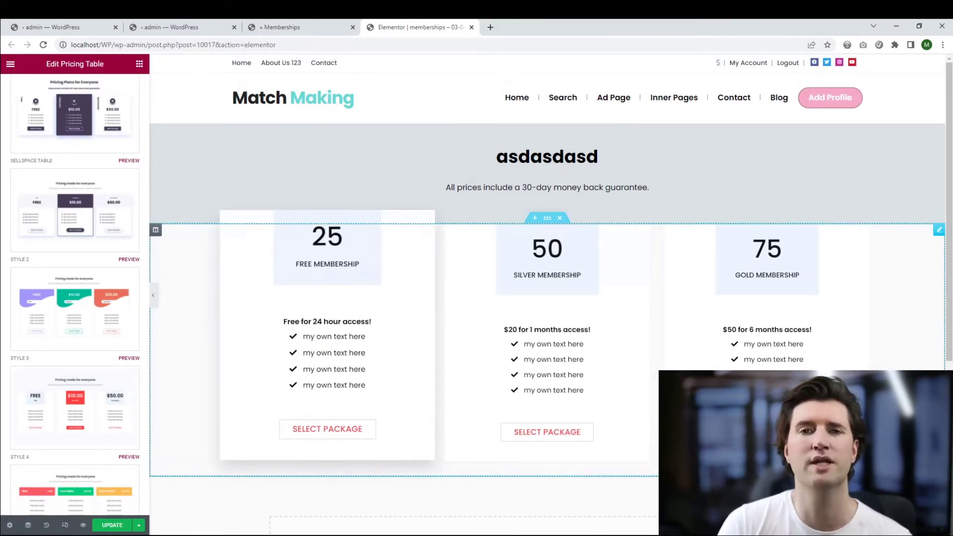
{"action": "scroll", "coordinate": [328, 278], "scroll_direction": "down", "scroll_amount": 1}
{"action": "scroll", "coordinate": [328, 278], "scroll_direction": "up", "scroll_amount": 1}
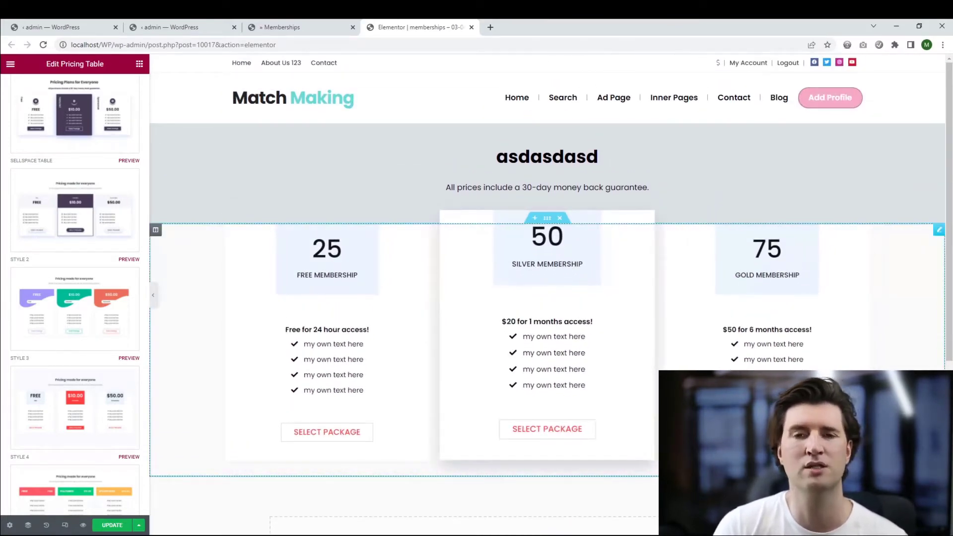
Browse the pre-made Text + Image and FAQ sections and insert the Common FAQ section into the page
{"action": "scroll", "coordinate": [546, 298], "scroll_direction": "down", "scroll_amount": 3}
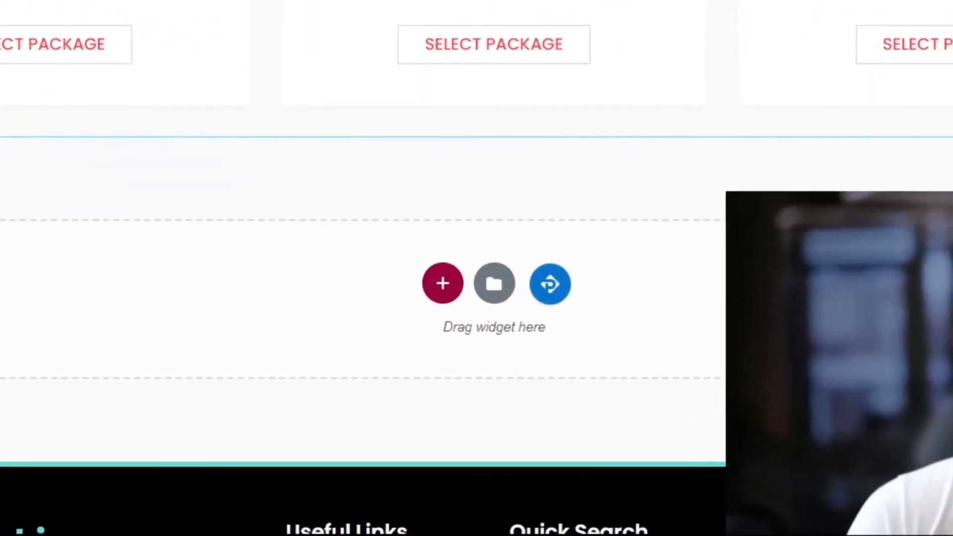
{"action": "left_click", "coordinate": [550, 284]}
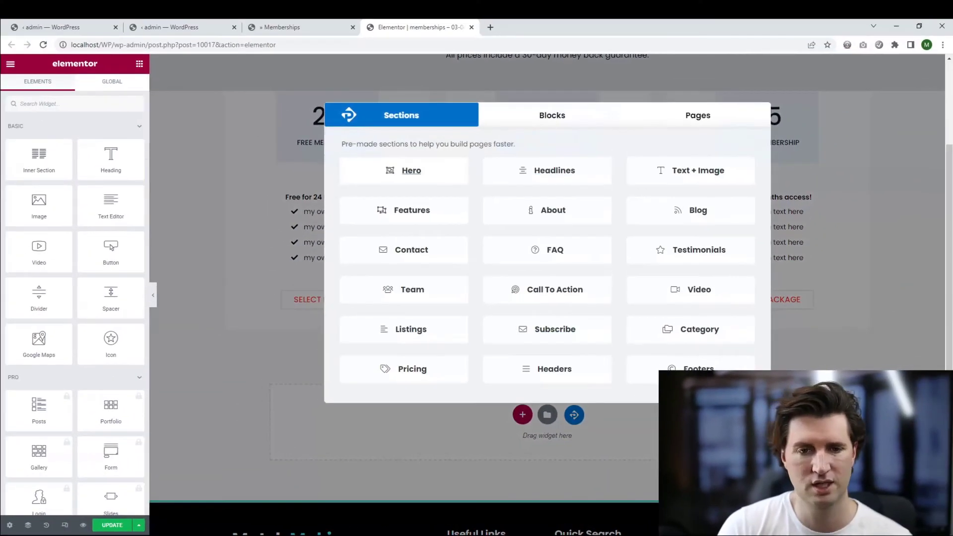
{"action": "left_click", "coordinate": [698, 170]}
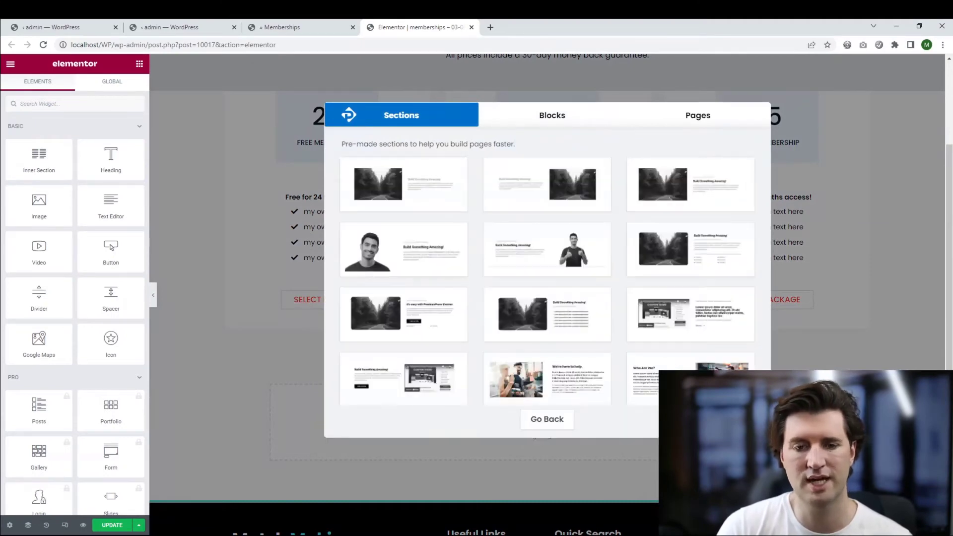
{"action": "left_click", "coordinate": [547, 419]}
{"action": "left_click", "coordinate": [554, 249]}
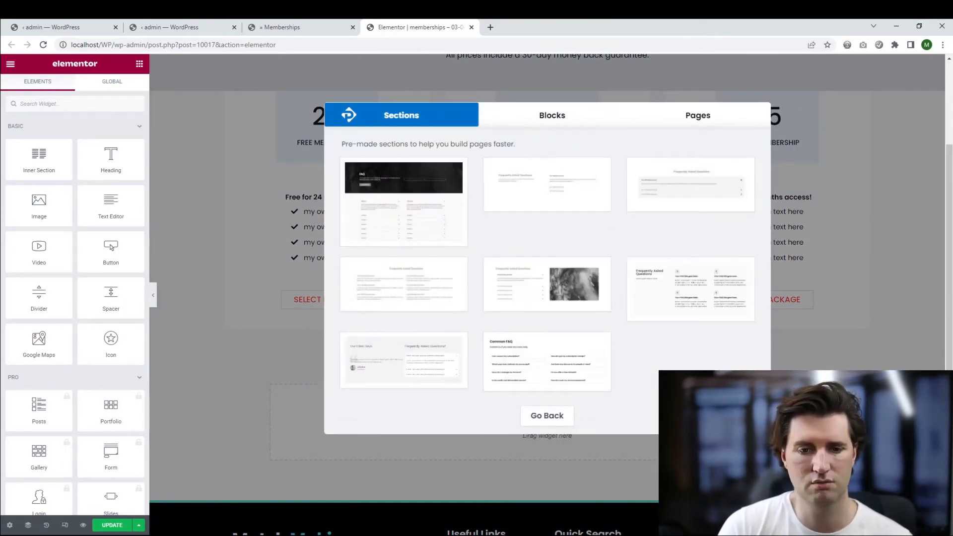
{"action": "left_click", "coordinate": [547, 416]}
{"action": "left_click", "coordinate": [554, 250]}
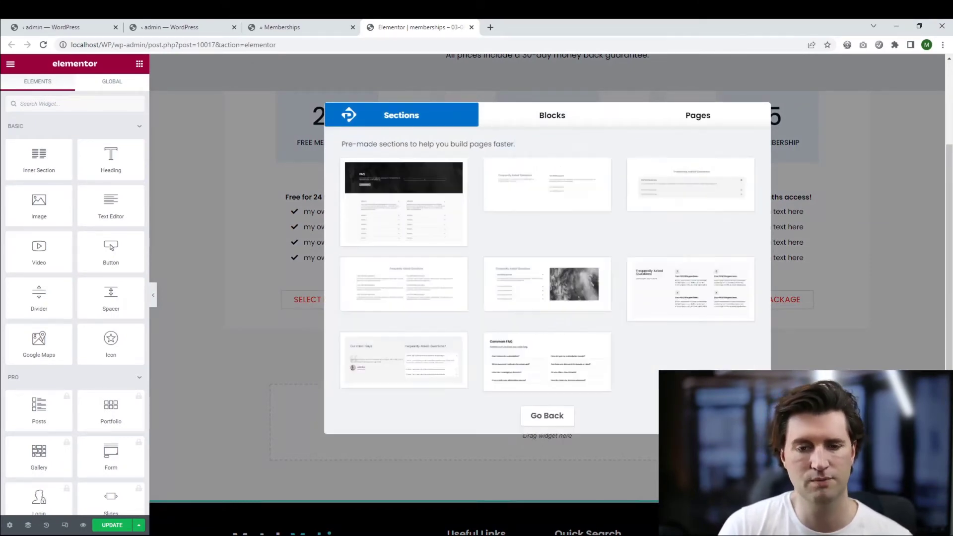
{"action": "left_click", "coordinate": [547, 361]}
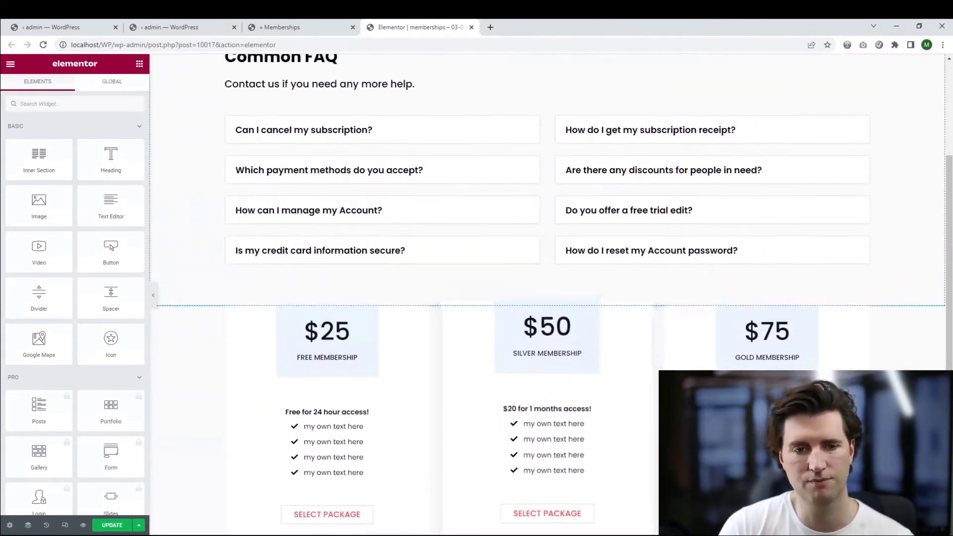
Move the Common FAQ section below the pricing table and save the page
{"action": "scroll", "coordinate": [548, 263], "scroll_direction": "up", "scroll_amount": 5}
{"action": "scroll", "coordinate": [548, 263], "scroll_direction": "down", "scroll_amount": 1}
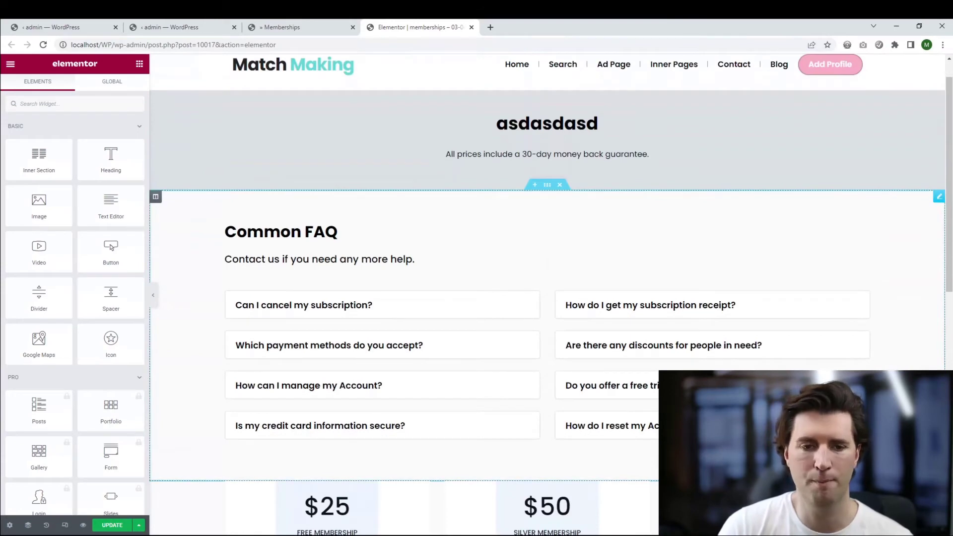
{"action": "left_click_drag", "start_coordinate": [547, 184], "coordinate": [557, 472]}
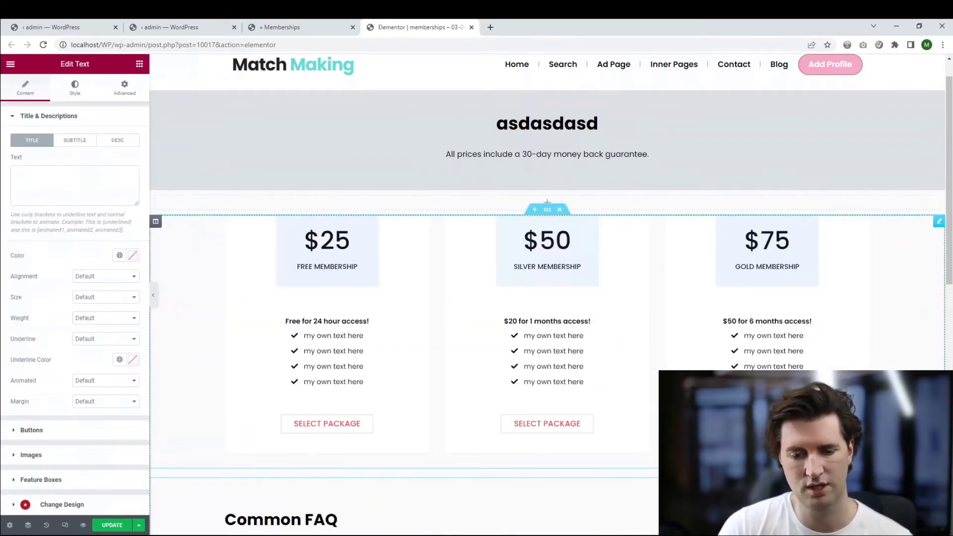
{"action": "scroll", "coordinate": [547, 248], "scroll_direction": "down", "scroll_amount": 6}
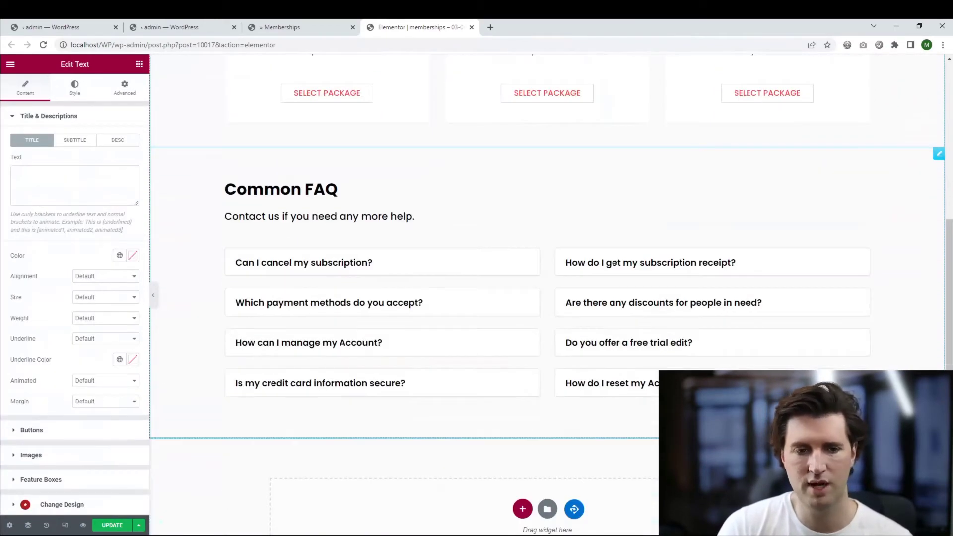
{"action": "scroll", "coordinate": [547, 263], "scroll_direction": "up", "scroll_amount": 2}
{"action": "left_click", "coordinate": [112, 525]}
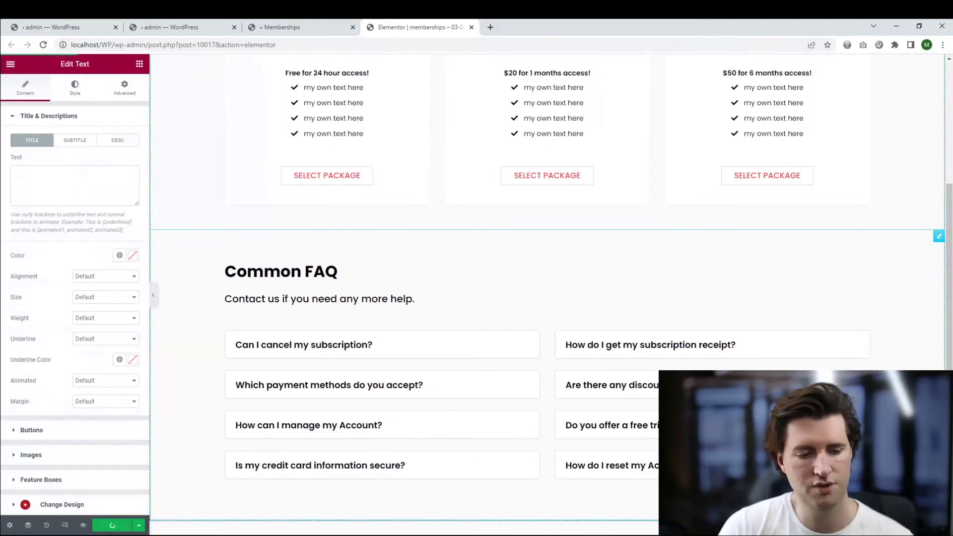
Review the pricing design and the Common FAQ section on the live Memberships page and in the Elementor editor
{"action": "left_click", "coordinate": [293, 28]}
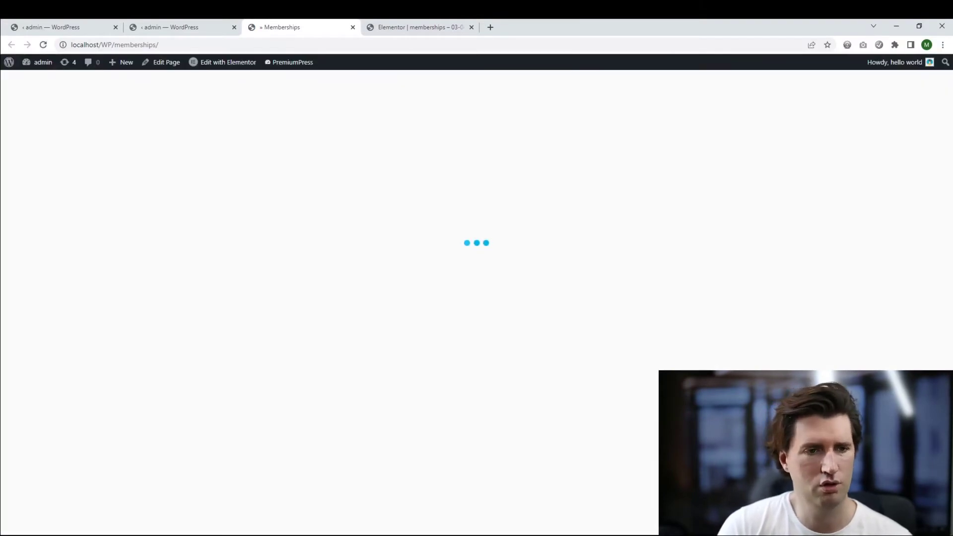
{"action": "scroll", "coordinate": [477, 298], "scroll_direction": "down", "scroll_amount": 5}
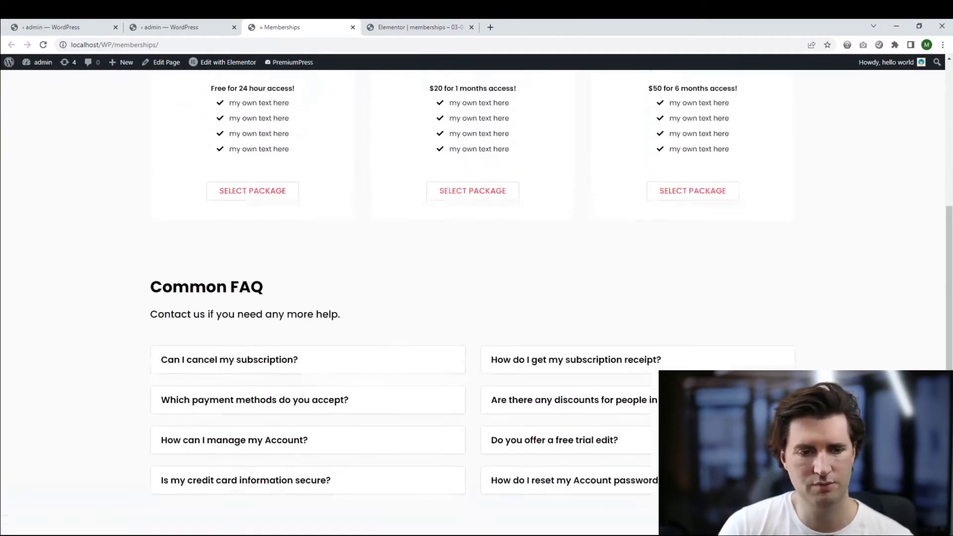
{"action": "scroll", "coordinate": [477, 298], "scroll_direction": "up", "scroll_amount": 5}
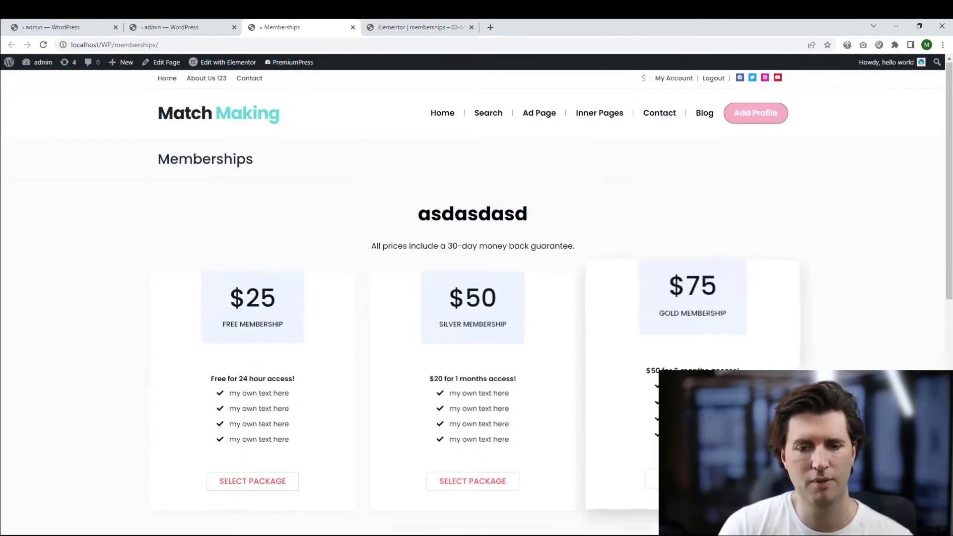
{"action": "left_click_drag", "start_coordinate": [515, 215], "coordinate": [442, 215]}
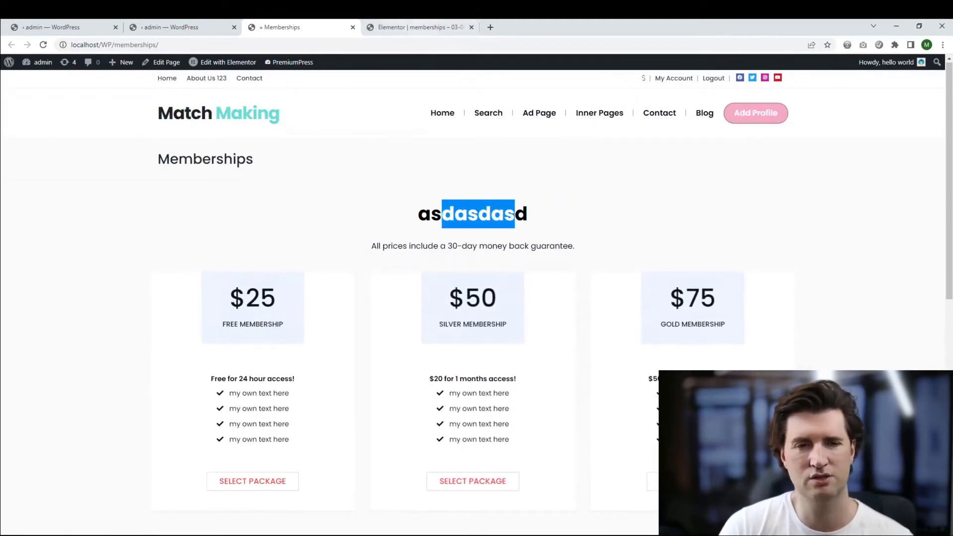
{"action": "left_click", "coordinate": [441, 214]}
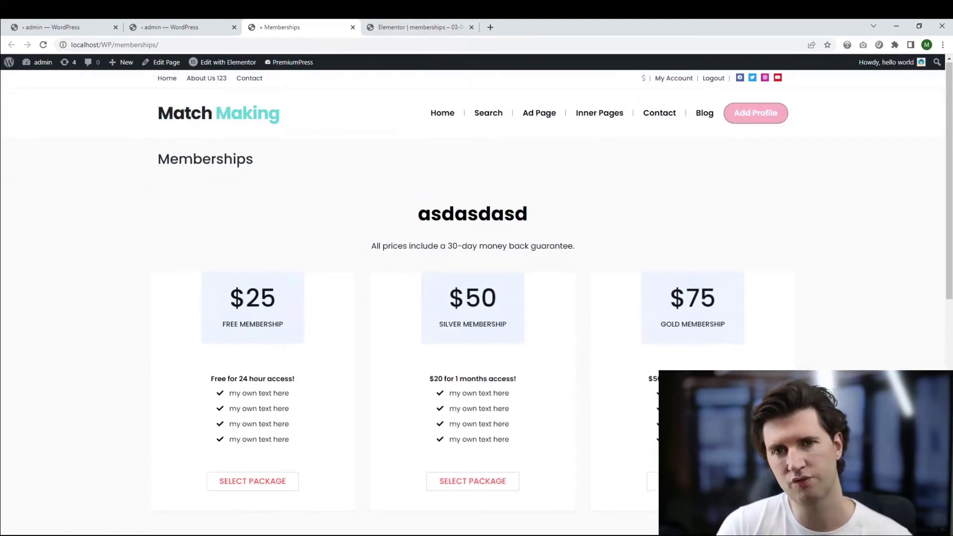
{"action": "left_click", "coordinate": [420, 28]}
{"action": "scroll", "coordinate": [357, 303], "scroll_direction": "up", "scroll_amount": 5}
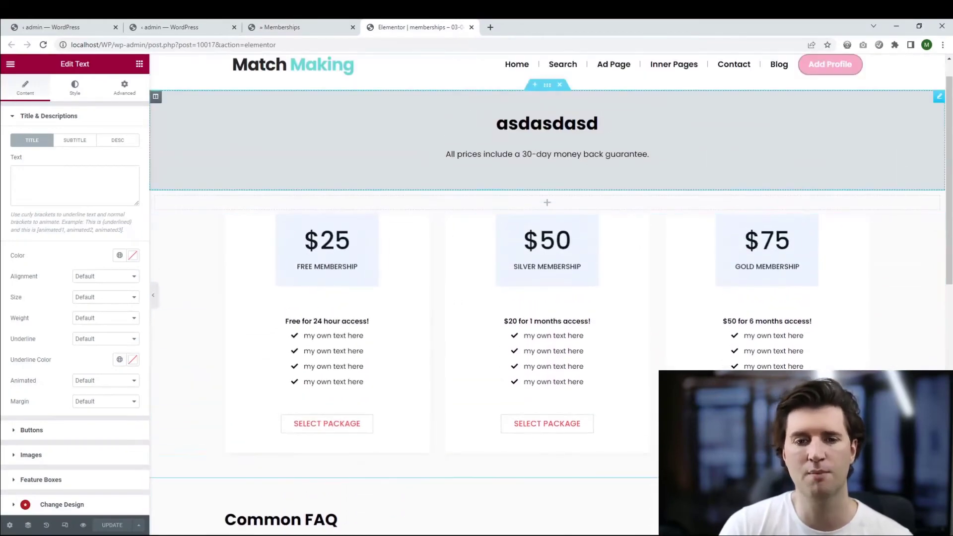
{"action": "scroll", "coordinate": [546, 308], "scroll_direction": "down", "scroll_amount": 4}
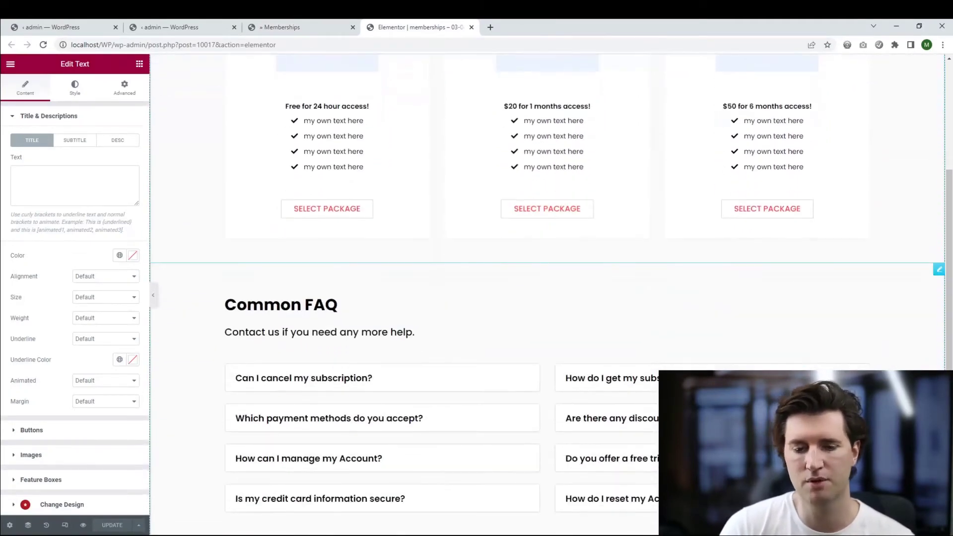
{"action": "scroll", "coordinate": [546, 308], "scroll_direction": "up", "scroll_amount": 2}
{"action": "scroll", "coordinate": [546, 308], "scroll_direction": "up", "scroll_amount": 2}
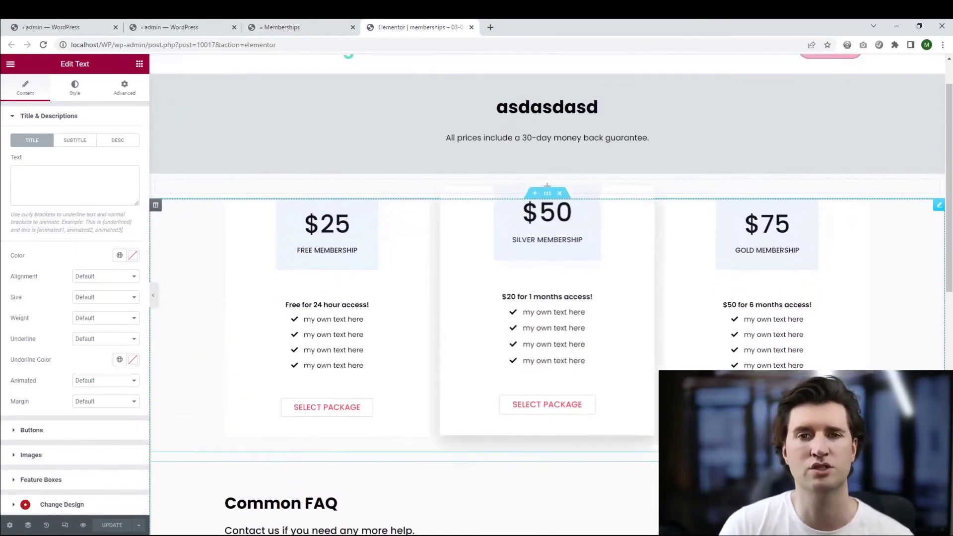
{"action": "scroll", "coordinate": [546, 308], "scroll_direction": "up", "scroll_amount": 1}
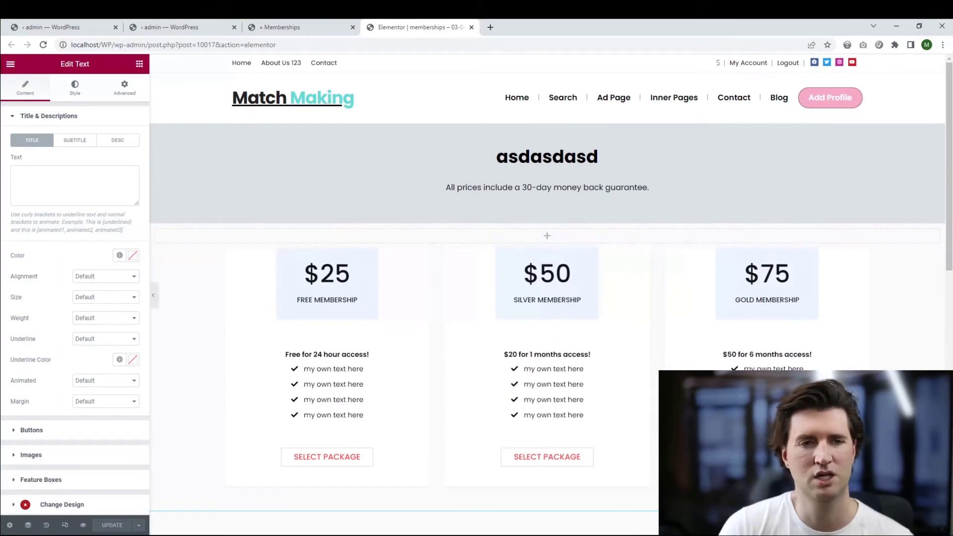
Open the Memberships settings under Users in the PremiumPress admin dashboard
{"action": "left_click", "coordinate": [300, 27]}
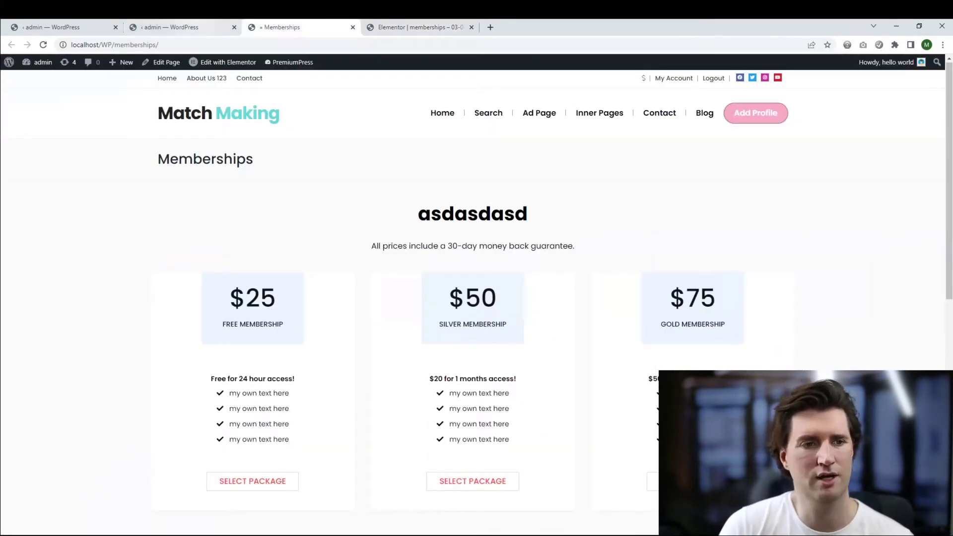
{"action": "left_click", "coordinate": [186, 27]}
{"action": "left_click", "coordinate": [64, 28]}
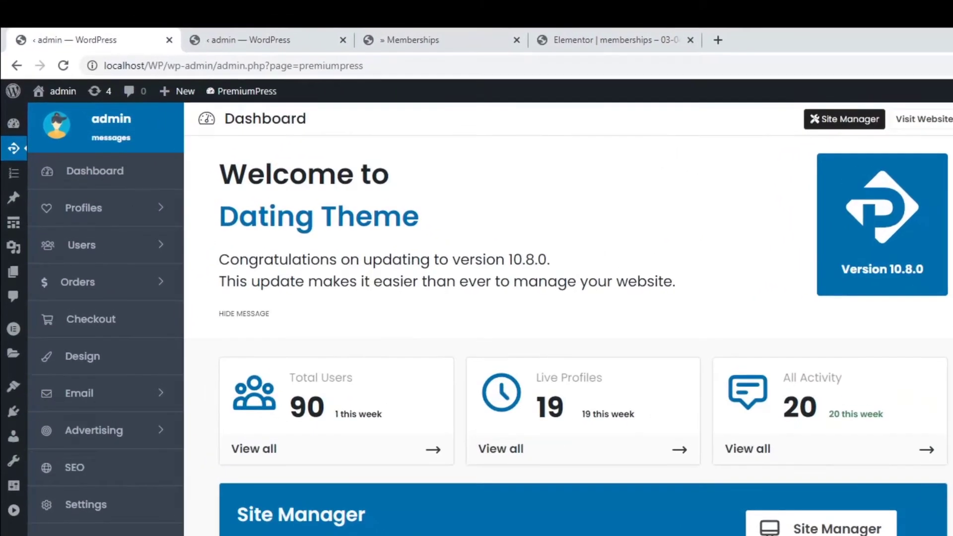
{"action": "left_click", "coordinate": [63, 188]}
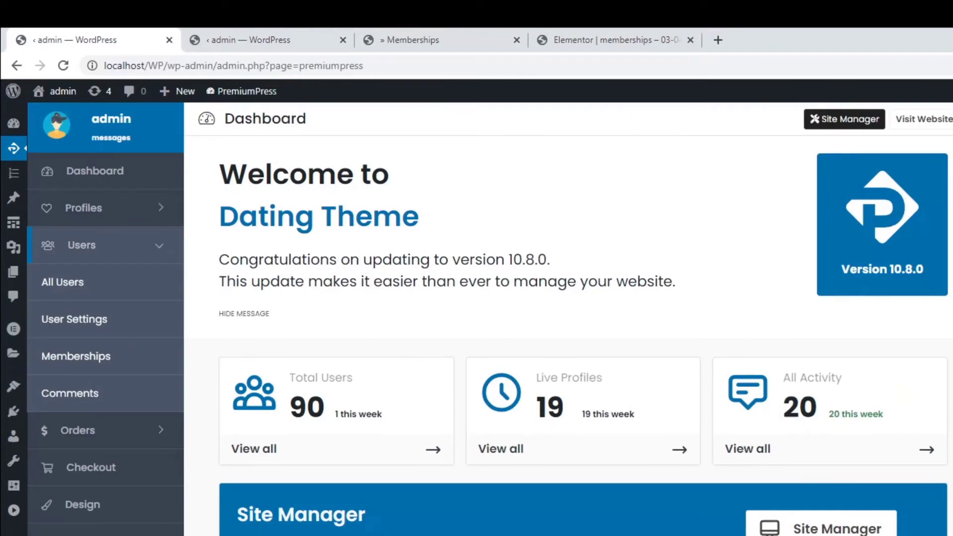
{"action": "left_click", "coordinate": [81, 245]}
{"action": "left_click", "coordinate": [82, 246]}
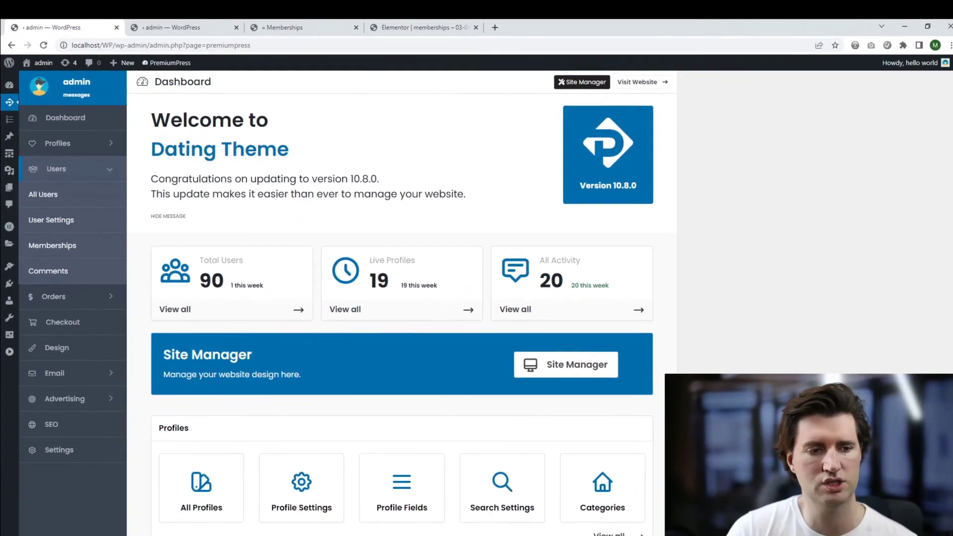
{"action": "left_click", "coordinate": [52, 245]}
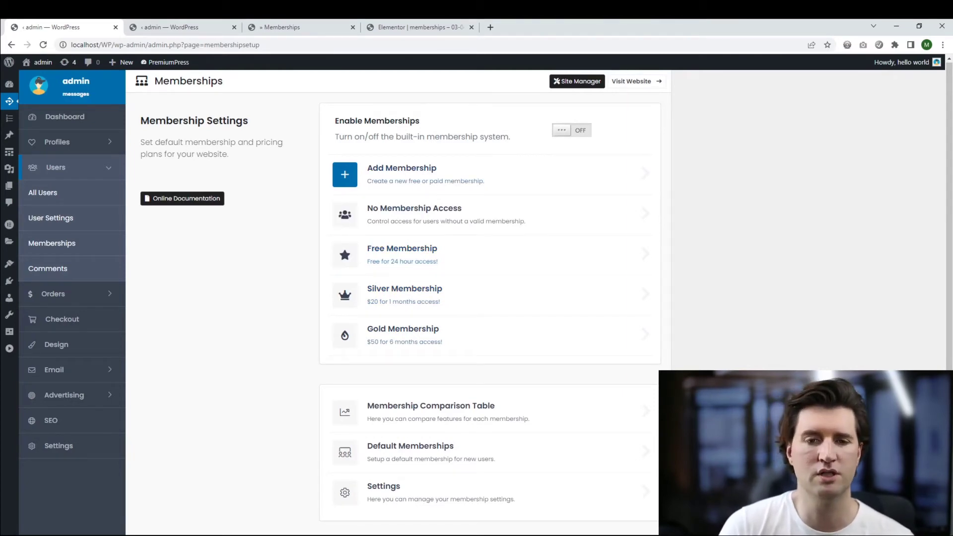
Turn on the built-in membership system in the Membership Settings
{"action": "left_click", "coordinate": [572, 130]}
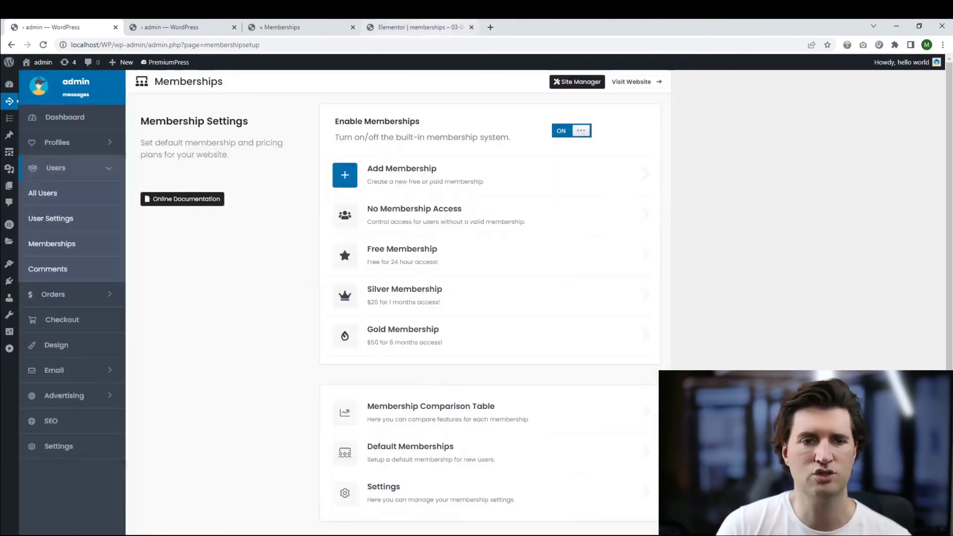
{"action": "left_click", "coordinate": [412, 28]}
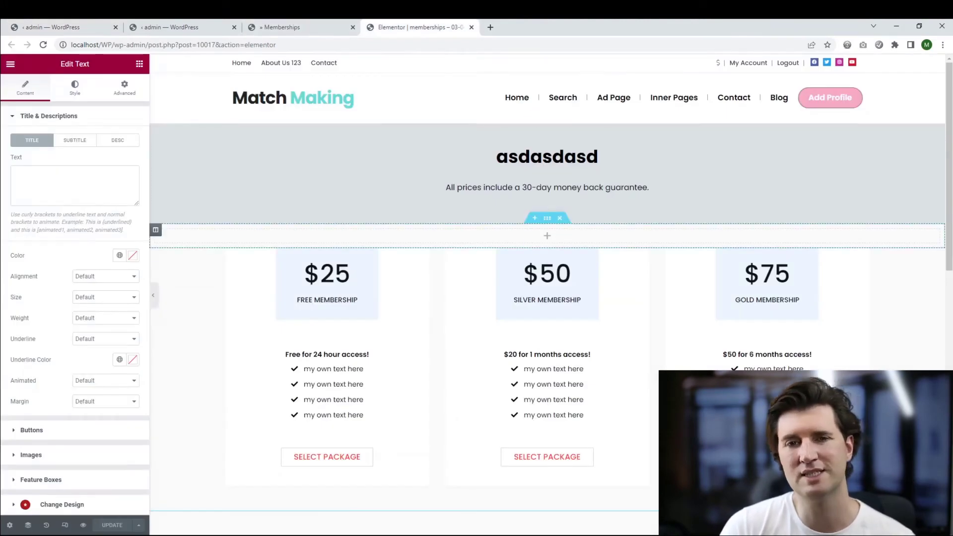
{"action": "left_click", "coordinate": [179, 27]}
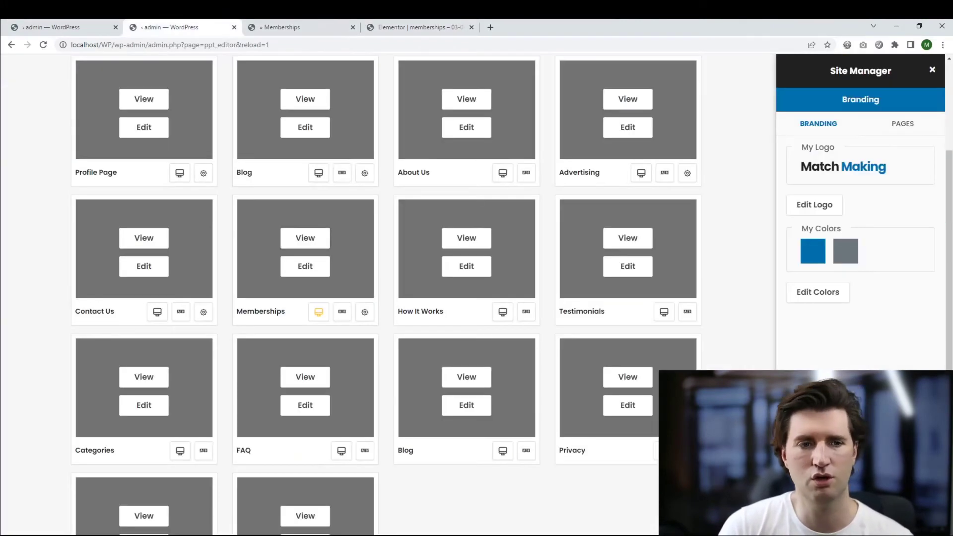
{"action": "left_click", "coordinate": [293, 28]}
{"action": "left_click", "coordinate": [65, 27]}
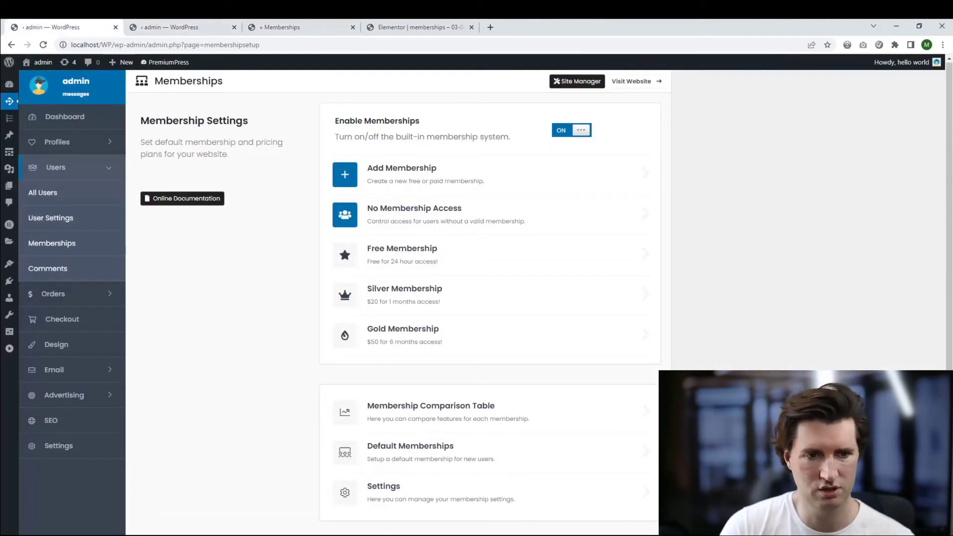
Close the Site Manager and Elementor browser tabs, keeping the admin settings and the live Memberships page open
{"action": "scroll", "coordinate": [422, 263], "scroll_direction": "down", "scroll_amount": 1}
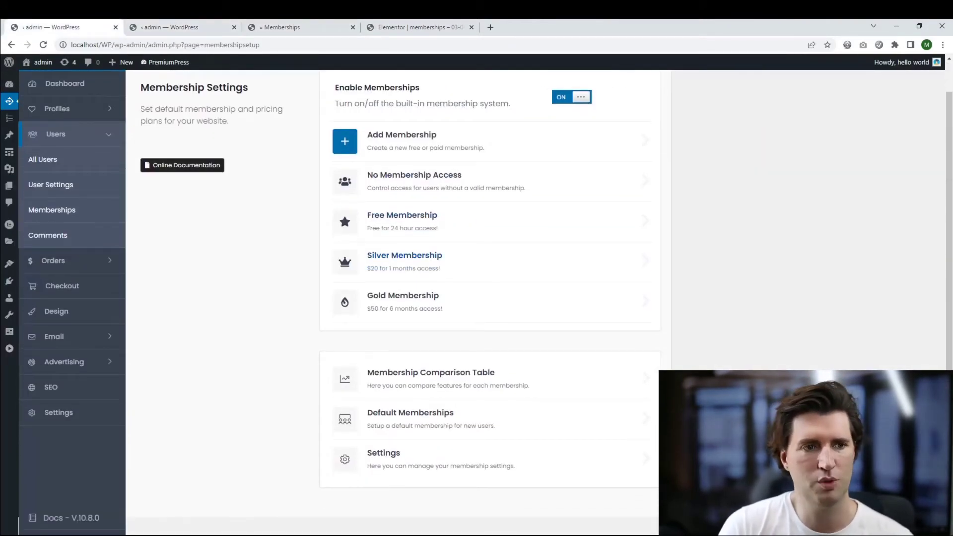
{"action": "left_click", "coordinate": [179, 28]}
{"action": "left_click", "coordinate": [235, 28]}
{"action": "left_click", "coordinate": [297, 28]}
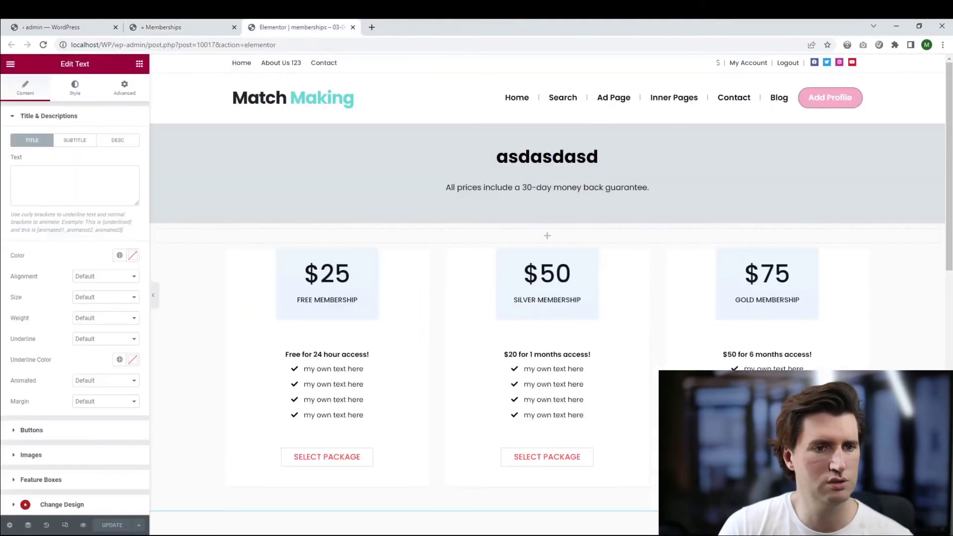
{"action": "left_click", "coordinate": [353, 28]}
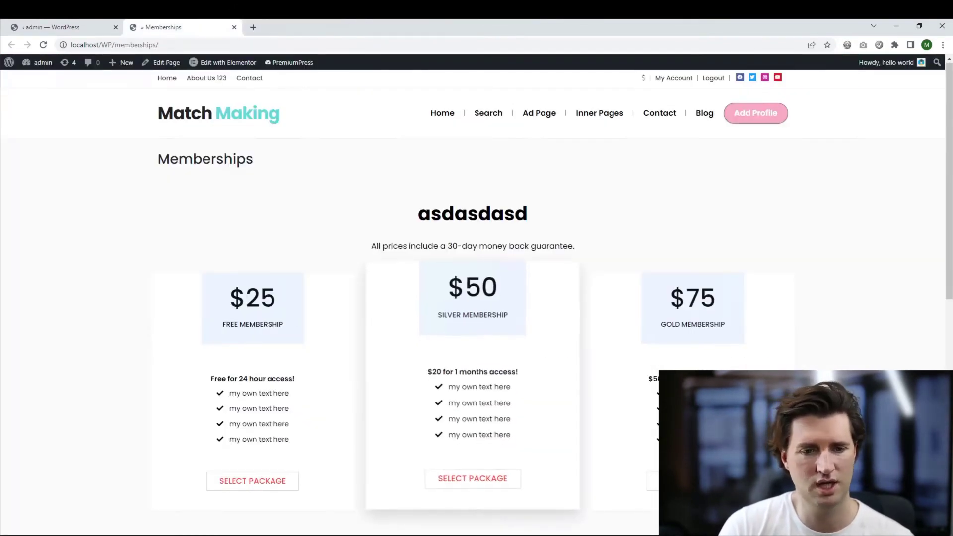
Compare the plans on the live Memberships page with the membership list in the admin settings
{"action": "scroll", "coordinate": [473, 338], "scroll_direction": "down", "scroll_amount": 3}
{"action": "scroll", "coordinate": [378, 338], "scroll_direction": "up", "scroll_amount": 2}
{"action": "left_click", "coordinate": [60, 27]}
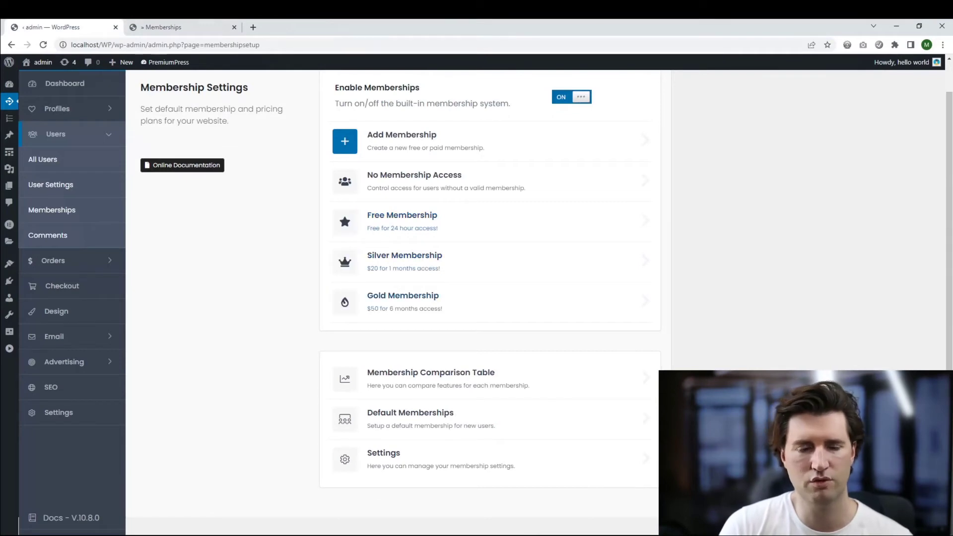
{"action": "key", "text": "ctrl+Tab"}
{"action": "scroll", "coordinate": [472, 338], "scroll_direction": "down", "scroll_amount": 2}
{"action": "scroll", "coordinate": [473, 338], "scroll_direction": "up", "scroll_amount": 2}
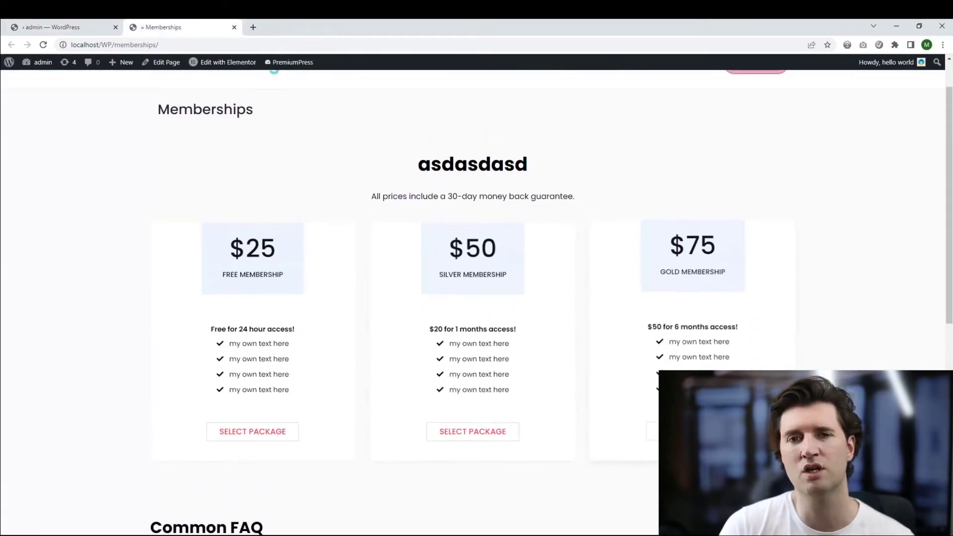
Set the free plan's display name to "Free Membership 123" and its description to "asdsadasd", and save the changes
{"action": "left_click", "coordinate": [59, 27]}
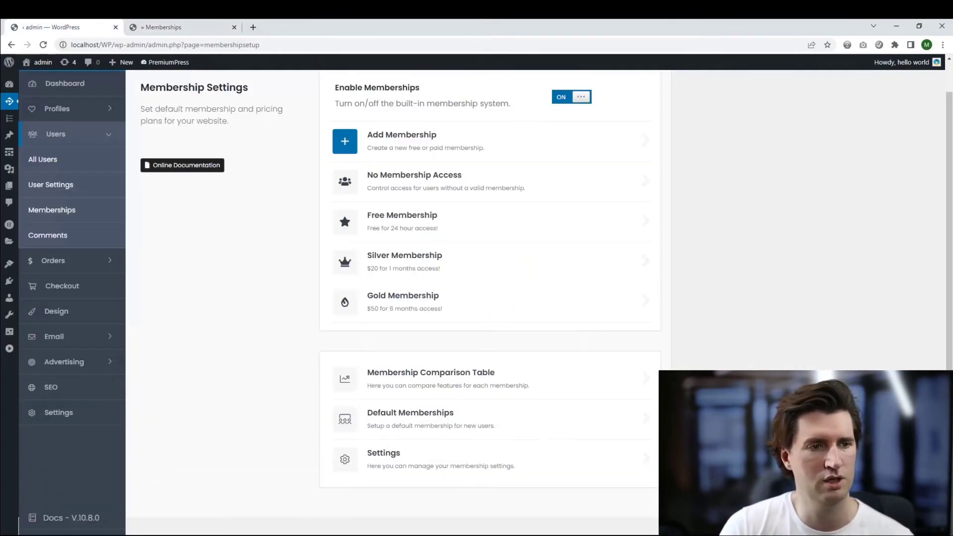
{"action": "left_click", "coordinate": [402, 219]}
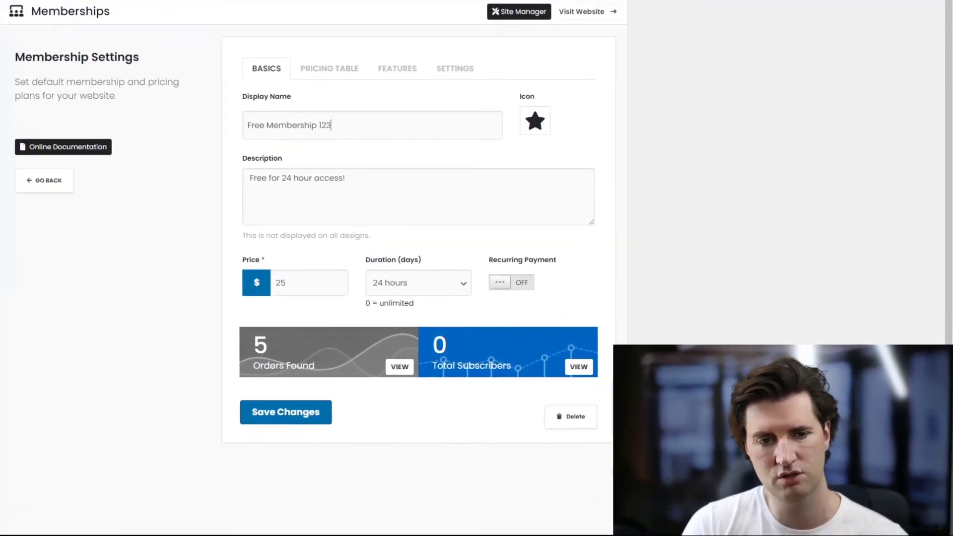
{"action": "left_click_drag", "start_coordinate": [346, 178], "coordinate": [247, 178]}
{"action": "type", "text": "asdsadasd"}
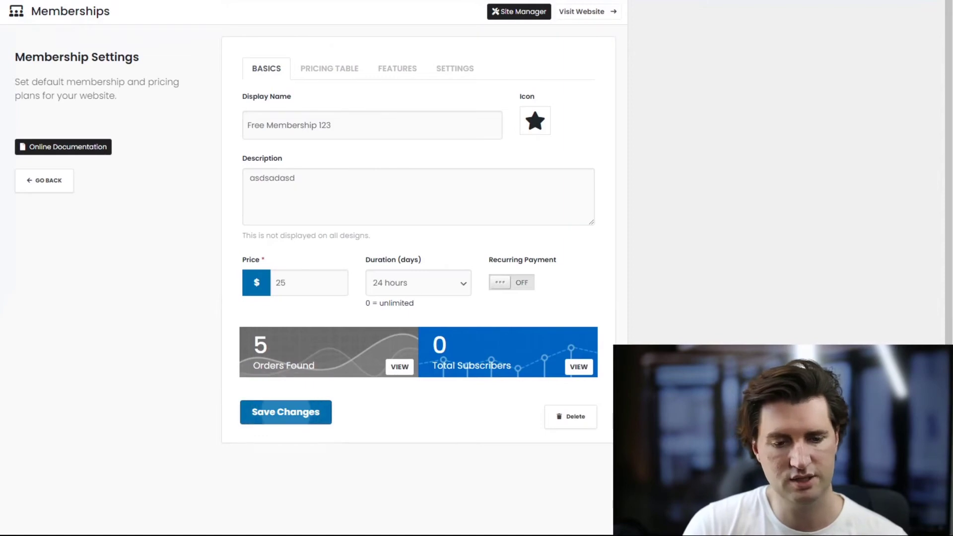
{"action": "left_click", "coordinate": [288, 413]}
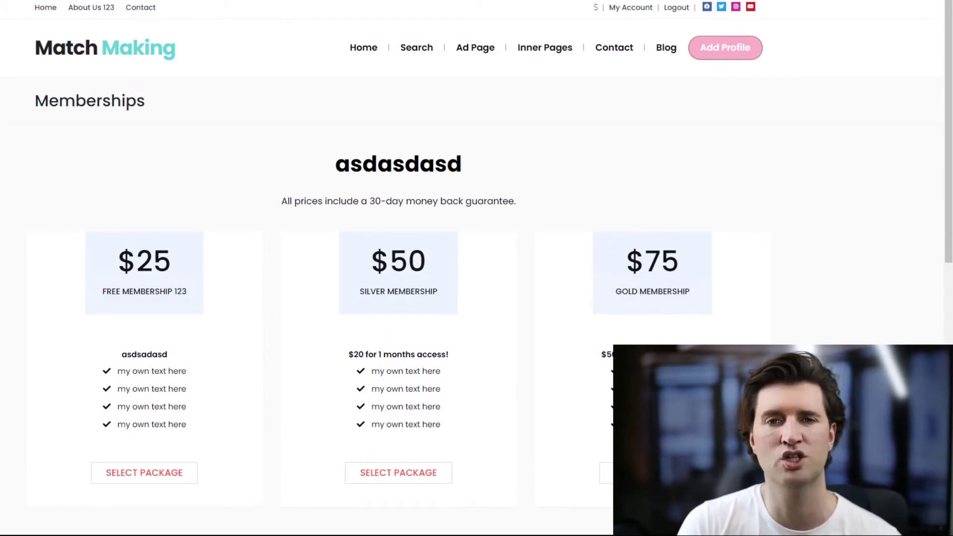
Check the free plan's name and description on the live Memberships page
{"action": "scroll", "coordinate": [144, 297], "scroll_direction": "down", "scroll_amount": 2}
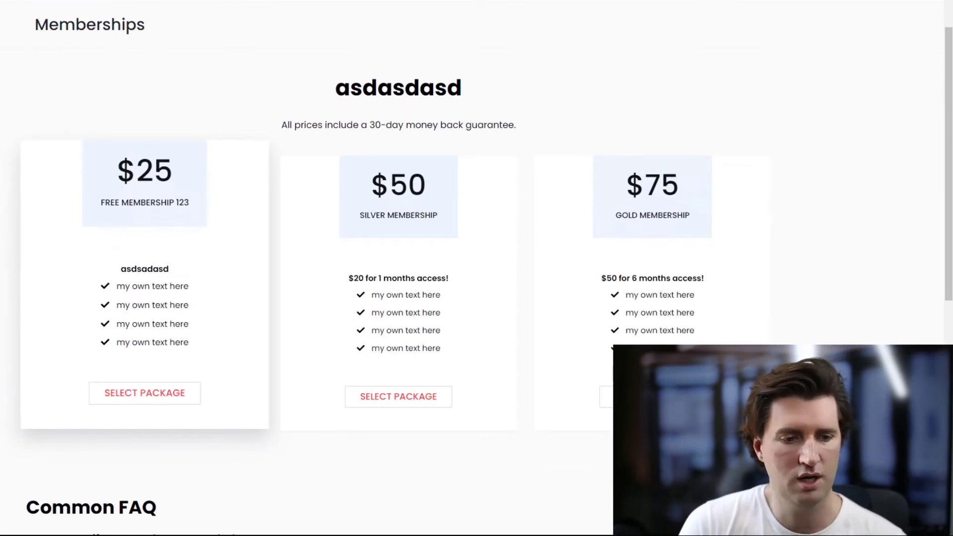
{"action": "double_click", "coordinate": [144, 268]}
{"action": "left_click", "coordinate": [149, 269]}
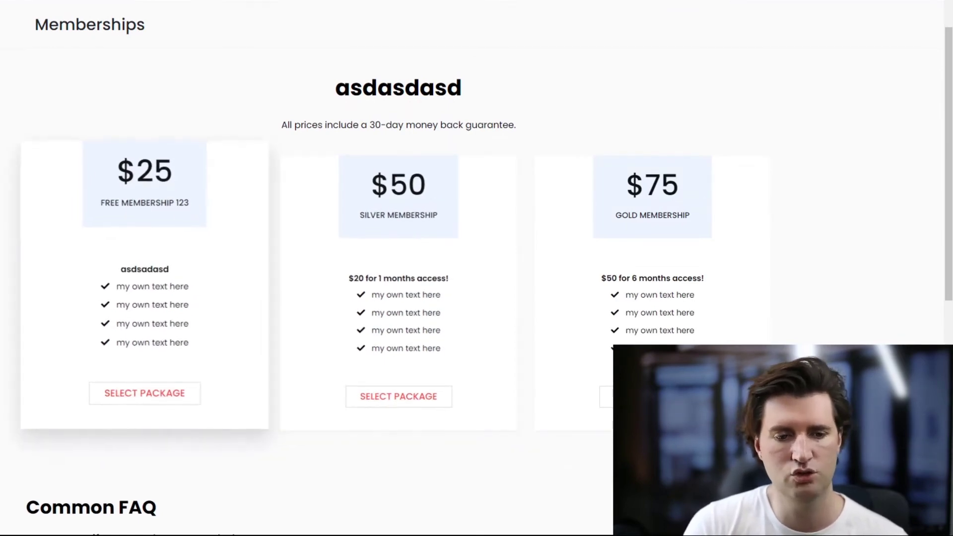
{"action": "scroll", "coordinate": [144, 298], "scroll_direction": "down", "scroll_amount": 1}
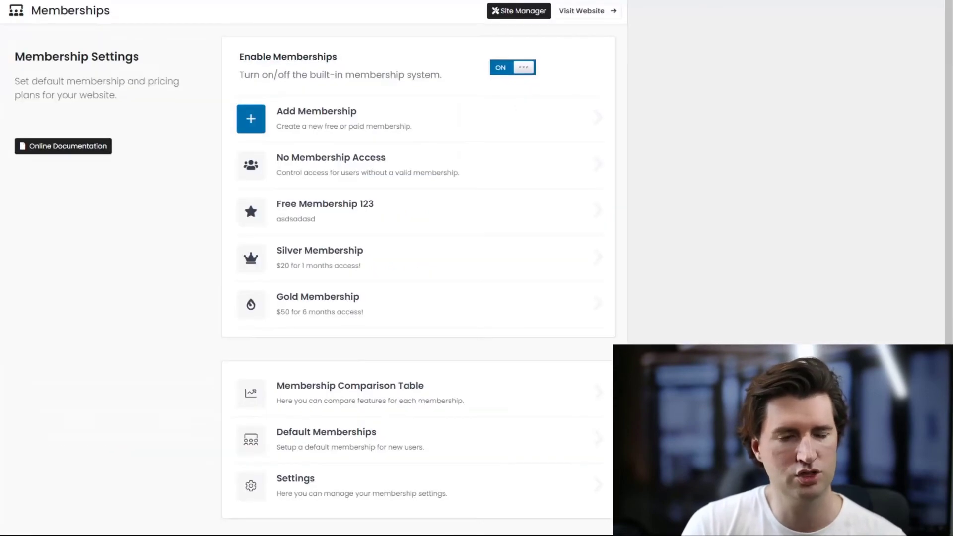
Replace the four pricing table texts of Free Membership 123 with "test 1", "test2", "test 3" and "test4", and save the changes
{"action": "left_click", "coordinate": [251, 213]}
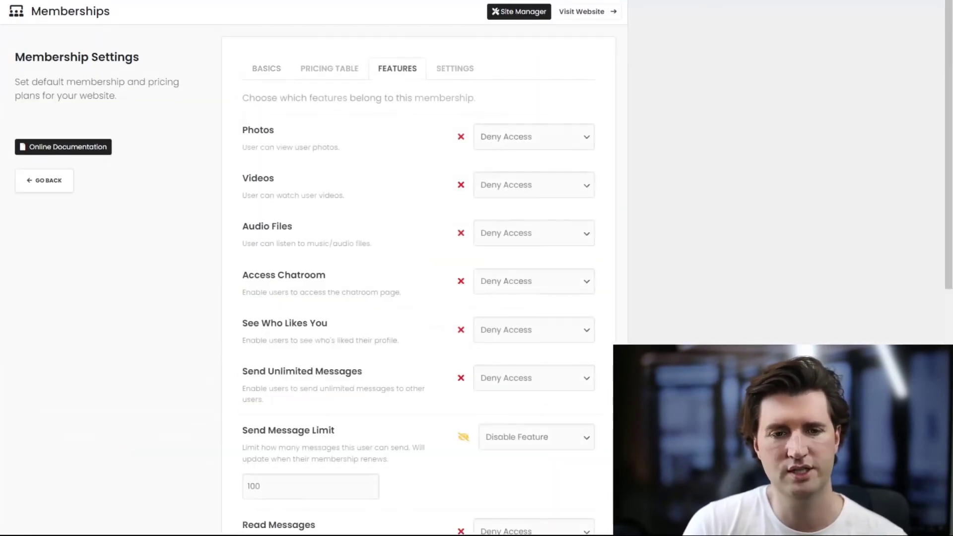
{"action": "left_click", "coordinate": [329, 69]}
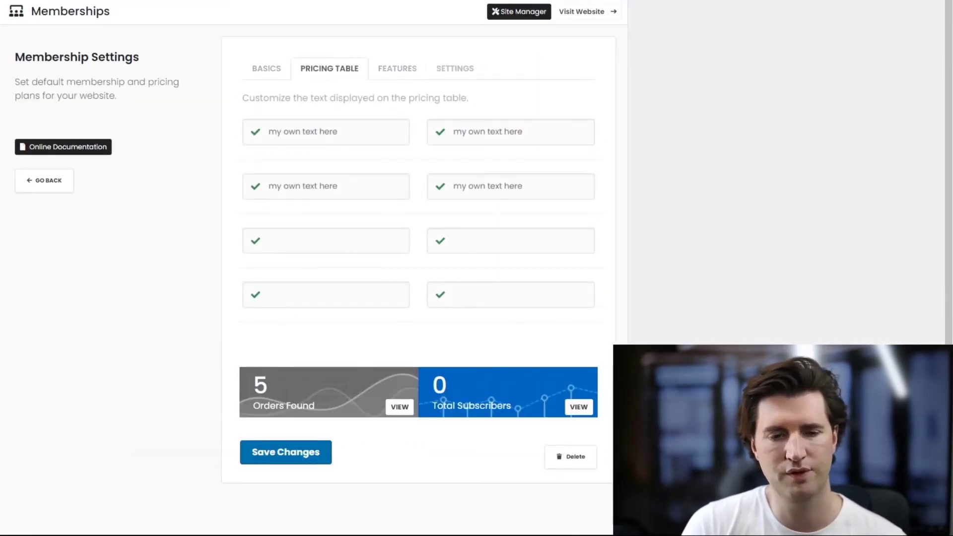
{"action": "left_click_drag", "start_coordinate": [325, 132], "coordinate": [268, 132]}
{"action": "type", "text": "test 1"}
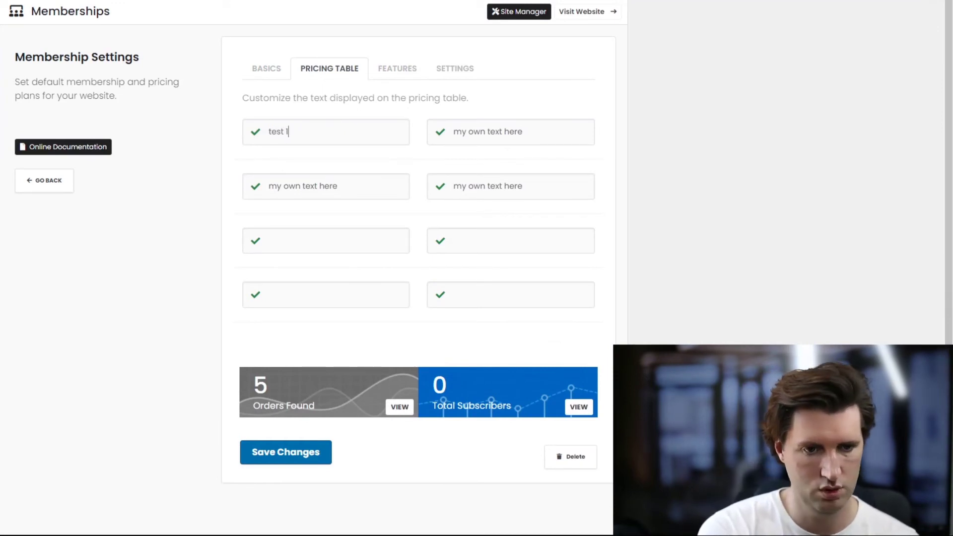
{"action": "key", "text": "ctrl+a"}
{"action": "key", "text": "ctrl+c"}
{"action": "key", "text": "Tab"}
{"action": "key", "text": "ctrl+v"}
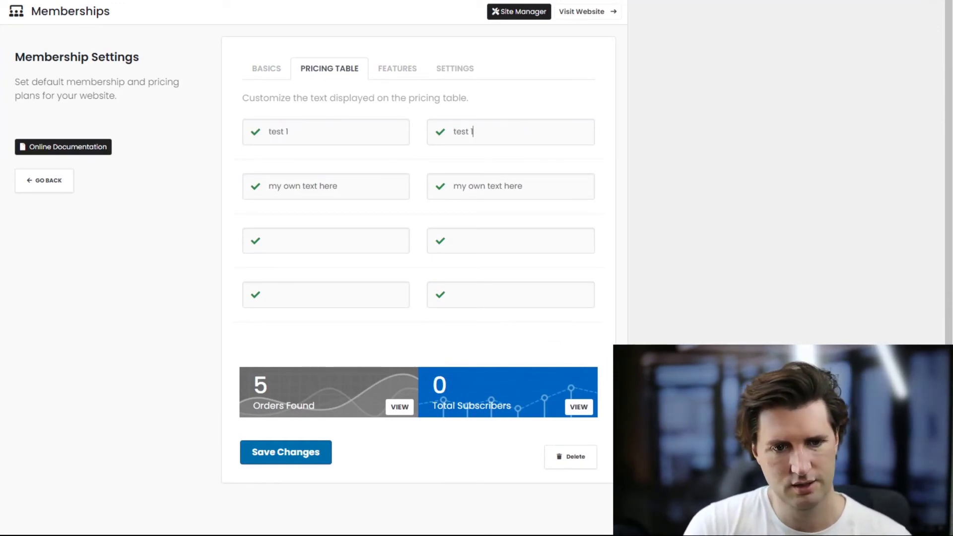
{"action": "key", "text": "Tab"}
{"action": "key", "text": "ctrl+v"}
{"action": "key", "text": "Tab"}
{"action": "key", "text": "ctrl+v"}
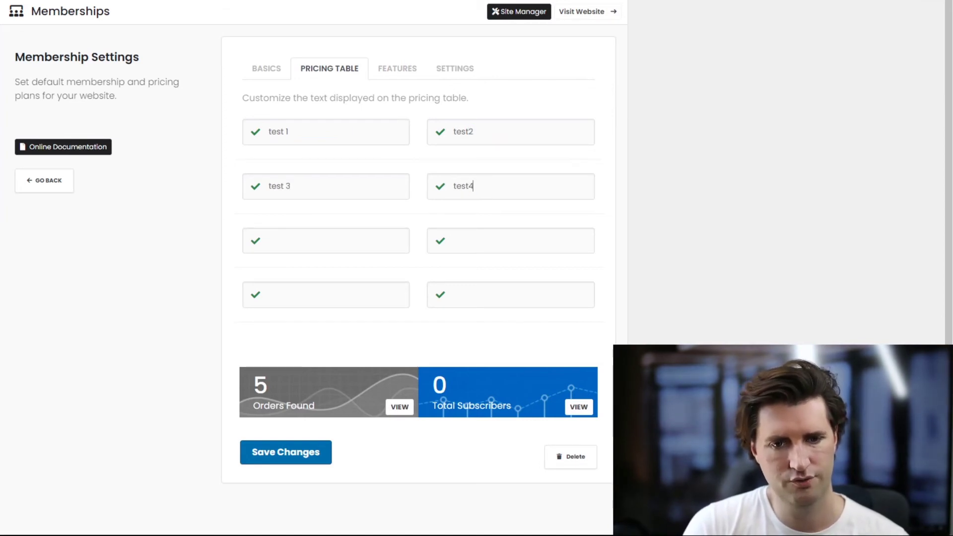
{"action": "scroll", "coordinate": [419, 260], "scroll_direction": "down", "scroll_amount": 2}
{"action": "left_click", "coordinate": [286, 395]}
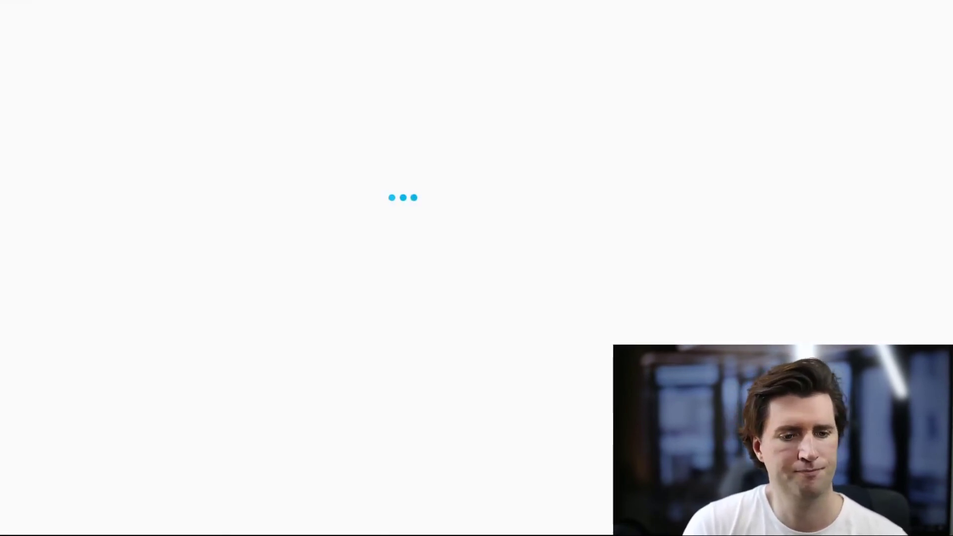
Review the free plan's feature lines and the overall pricing table layout on the live Memberships page
{"action": "scroll", "coordinate": [162, 333], "scroll_direction": "down", "scroll_amount": 2}
{"action": "left_click_drag", "start_coordinate": [162, 342], "coordinate": [150, 304]}
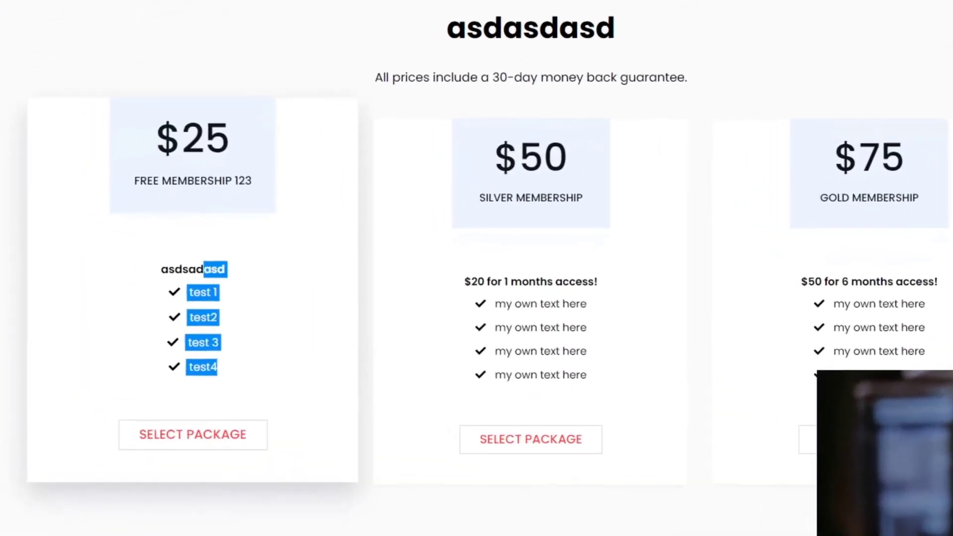
{"action": "left_click_drag", "start_coordinate": [208, 319], "coordinate": [208, 294]}
{"action": "left_click", "coordinate": [218, 347]}
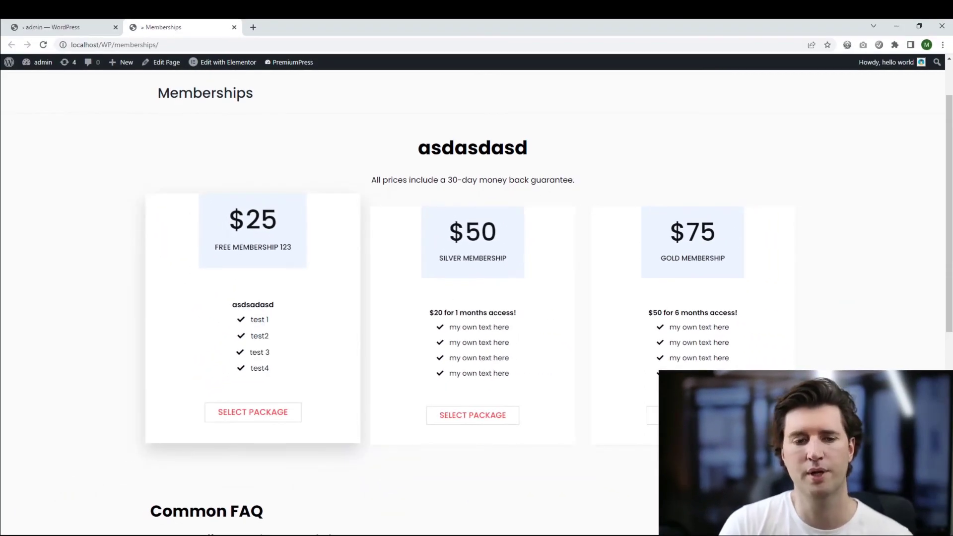
{"action": "scroll", "coordinate": [218, 348], "scroll_direction": "up", "scroll_amount": 1}
{"action": "scroll", "coordinate": [253, 347], "scroll_direction": "up", "scroll_amount": 1}
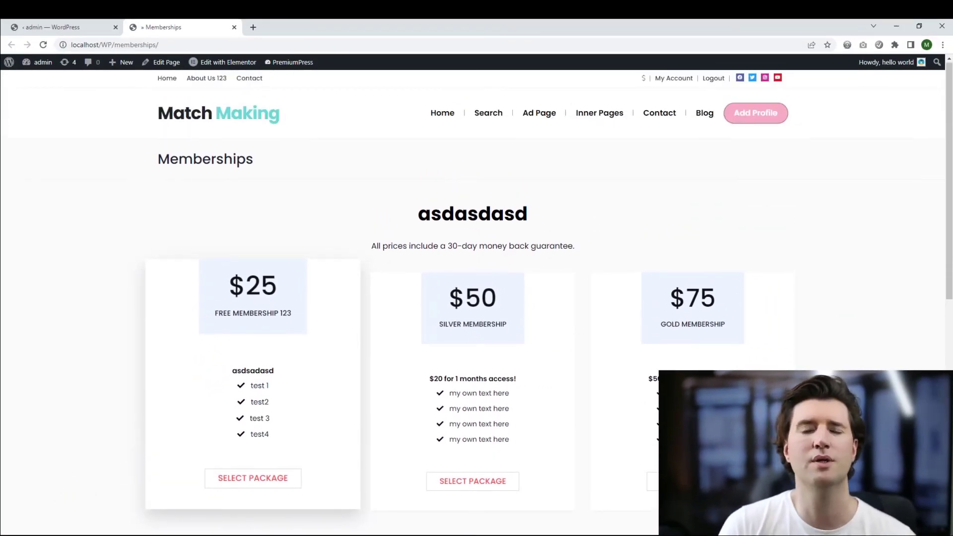
{"action": "scroll", "coordinate": [253, 347], "scroll_direction": "down", "scroll_amount": 1}
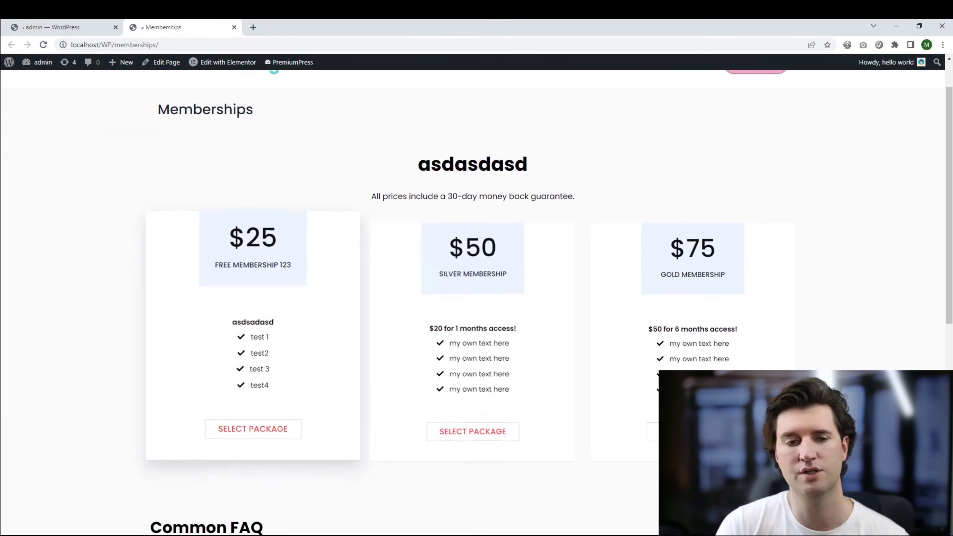
{"action": "scroll", "coordinate": [422, 347], "scroll_direction": "up", "scroll_amount": 1}
{"action": "scroll", "coordinate": [692, 347], "scroll_direction": "down", "scroll_amount": 3}
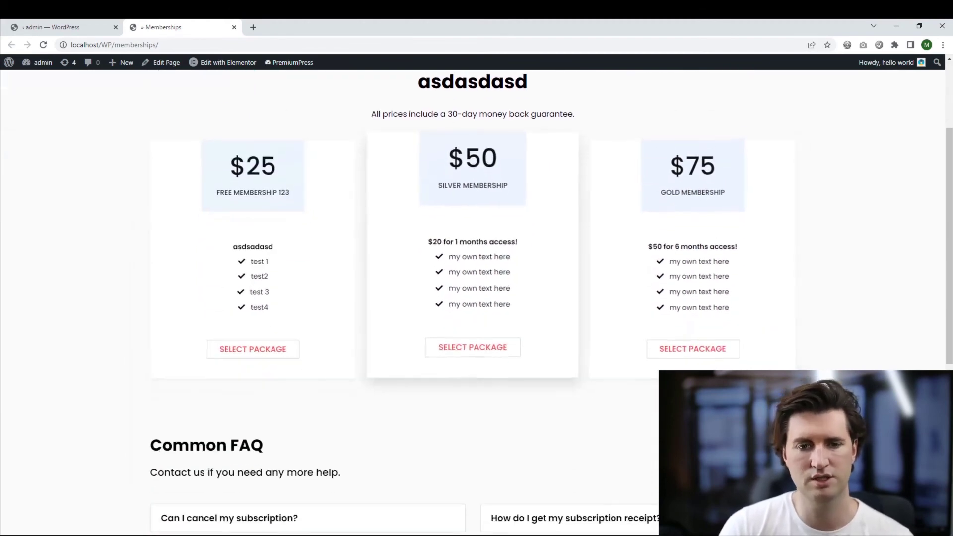
{"action": "scroll", "coordinate": [253, 348], "scroll_direction": "up", "scroll_amount": 3}
{"action": "scroll", "coordinate": [253, 347], "scroll_direction": "up", "scroll_amount": 1}
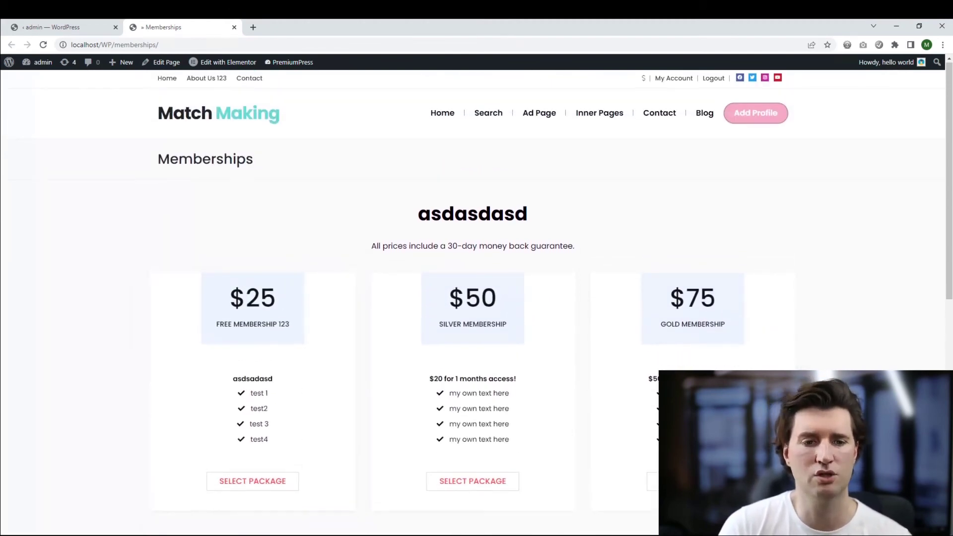
{"action": "scroll", "coordinate": [471, 347], "scroll_direction": "down", "scroll_amount": 1}
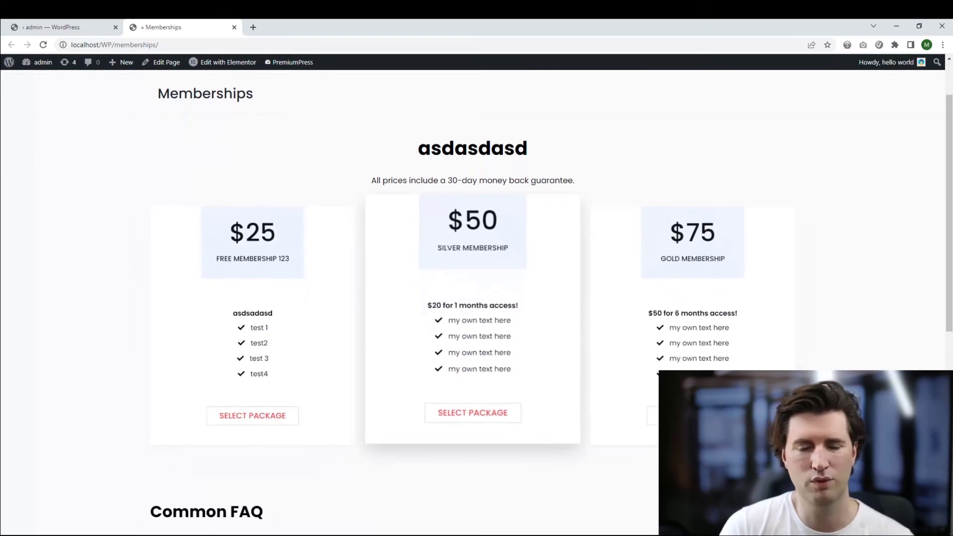
Examine the basics, pricing table texts, feature access options and additional settings of the Free Membership 123 plan
{"action": "left_click", "coordinate": [65, 27]}
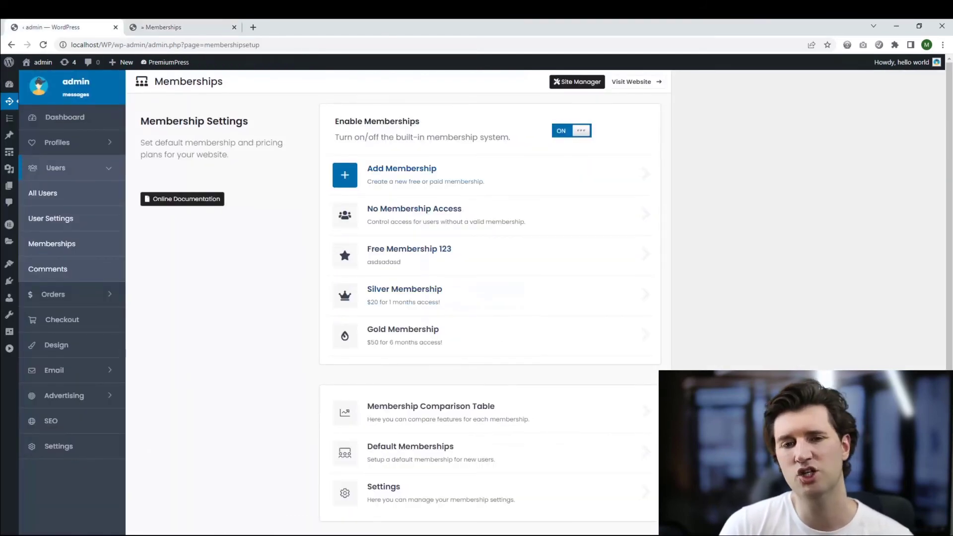
{"action": "left_click", "coordinate": [409, 254]}
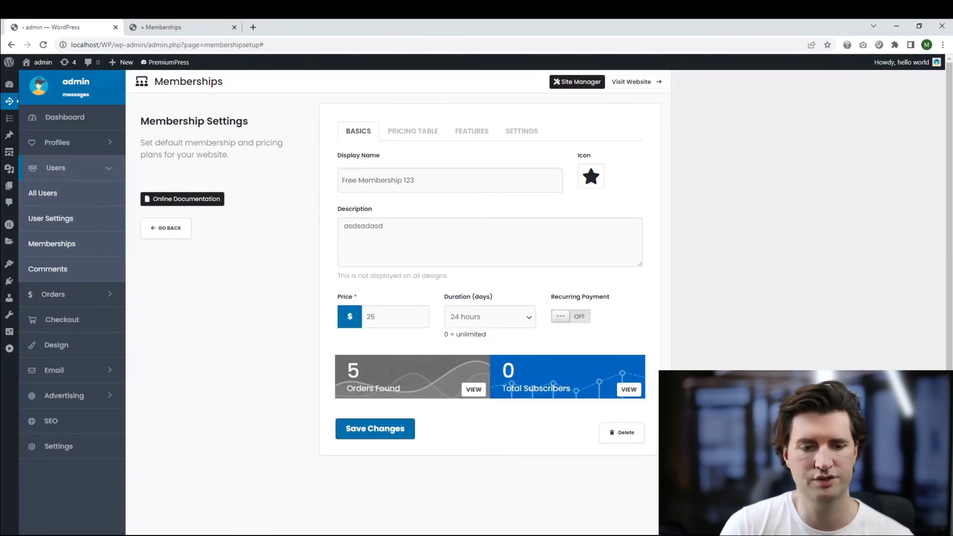
{"action": "left_click", "coordinate": [413, 131]}
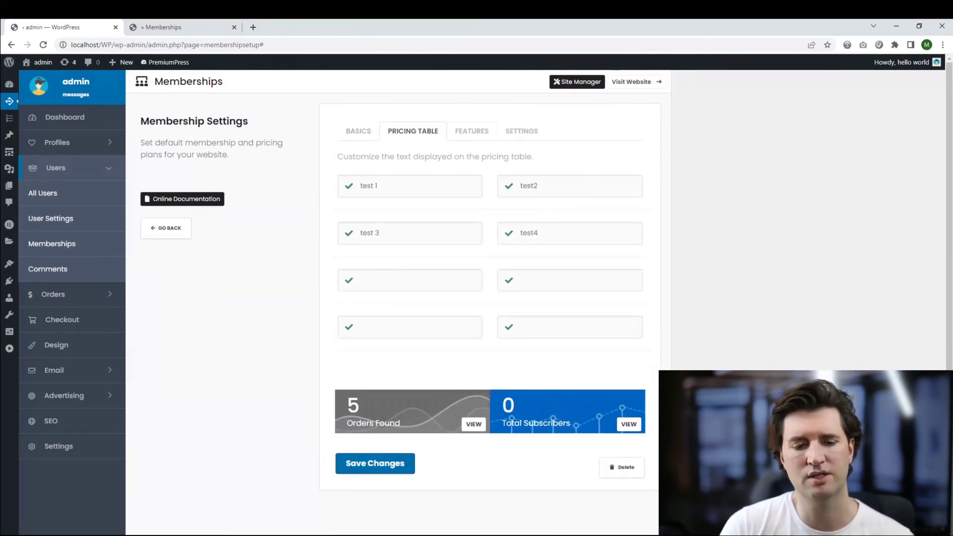
{"action": "left_click", "coordinate": [472, 131]}
{"action": "scroll", "coordinate": [477, 258], "scroll_direction": "down", "scroll_amount": 2}
{"action": "scroll", "coordinate": [476, 258], "scroll_direction": "up", "scroll_amount": 2}
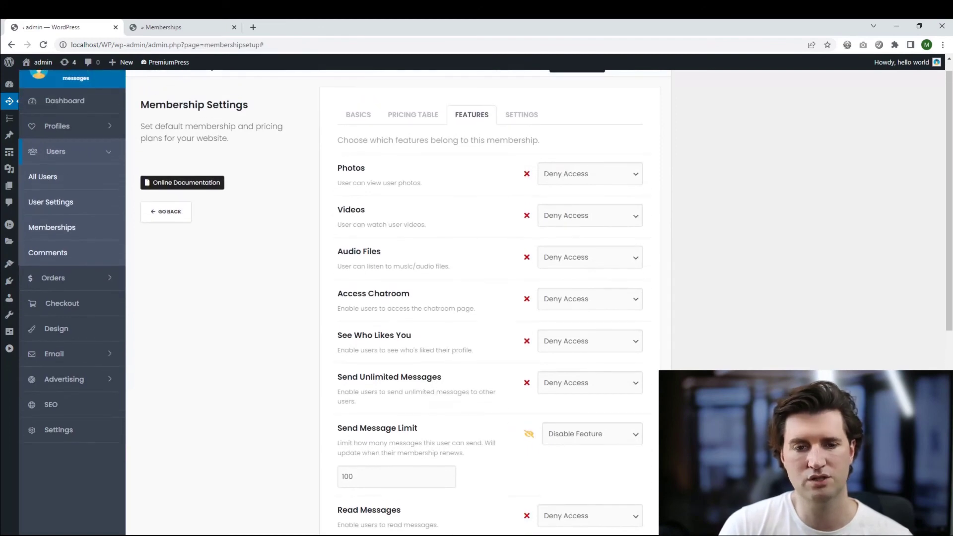
{"action": "left_click", "coordinate": [521, 115]}
{"action": "left_click", "coordinate": [471, 114]}
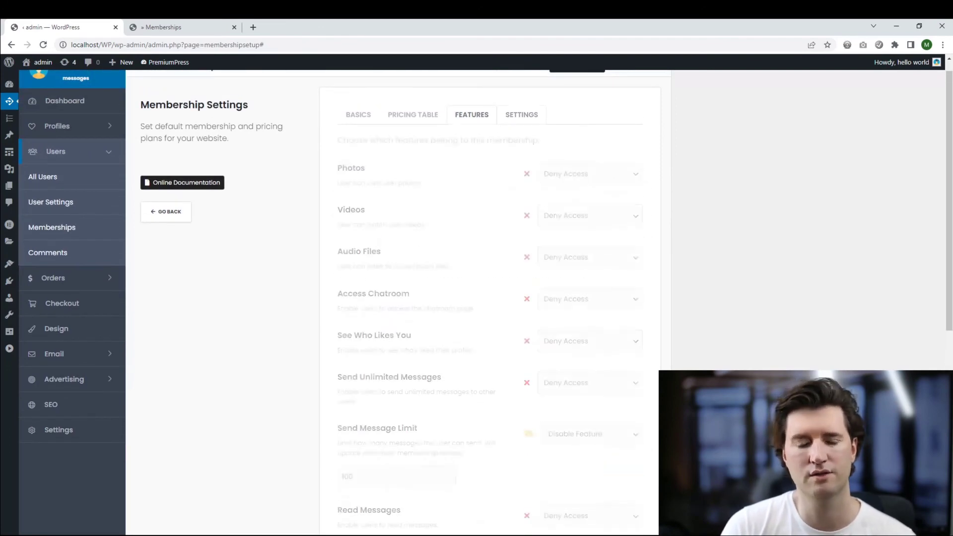
{"action": "left_click", "coordinate": [521, 115]}
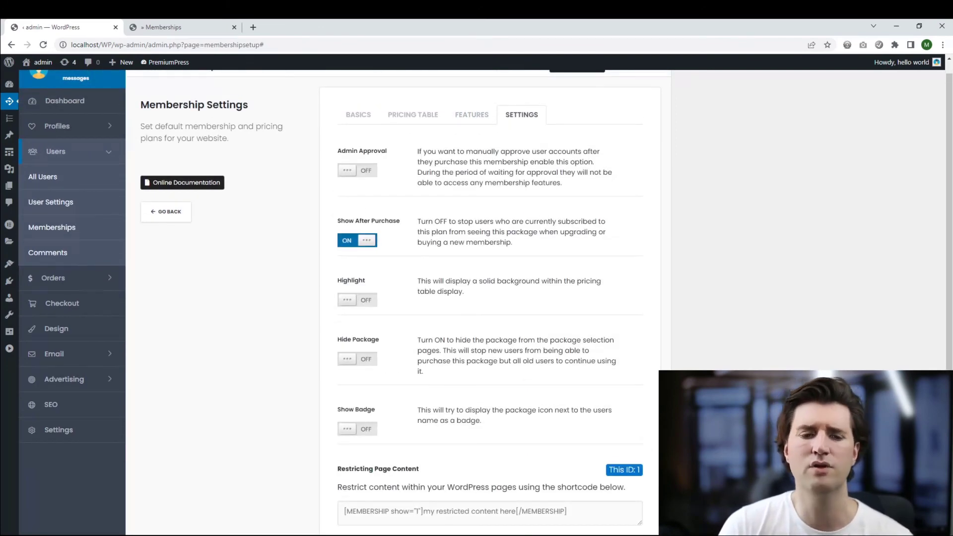
{"action": "left_click", "coordinate": [472, 115]}
{"action": "scroll", "coordinate": [477, 258], "scroll_direction": "down", "scroll_amount": 3}
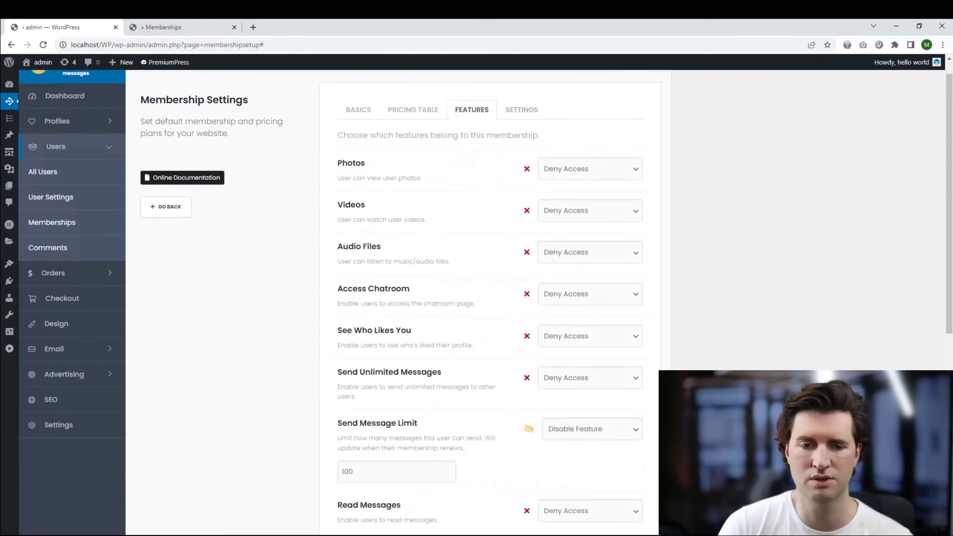
{"action": "scroll", "coordinate": [476, 258], "scroll_direction": "up", "scroll_amount": 3}
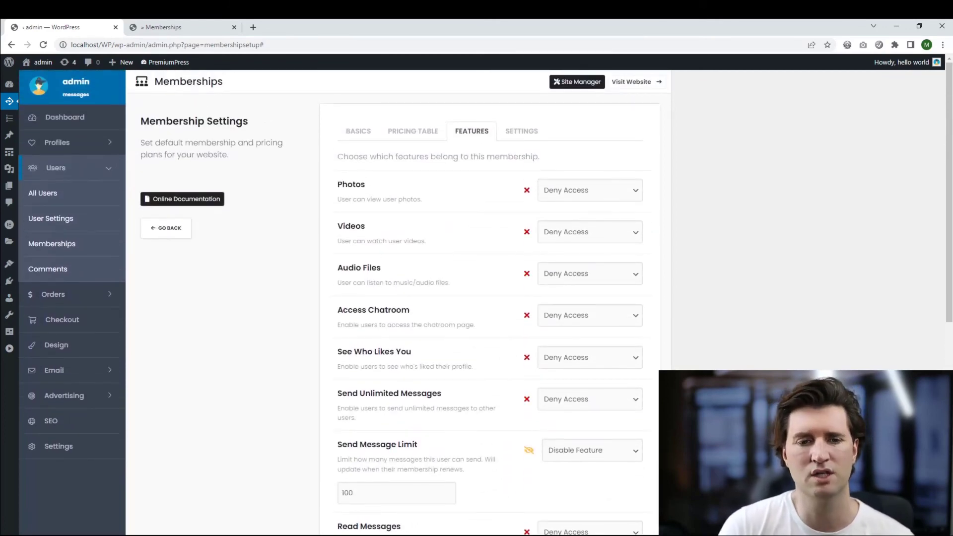
{"action": "left_click", "coordinate": [413, 131]}
{"action": "left_click", "coordinate": [358, 131]}
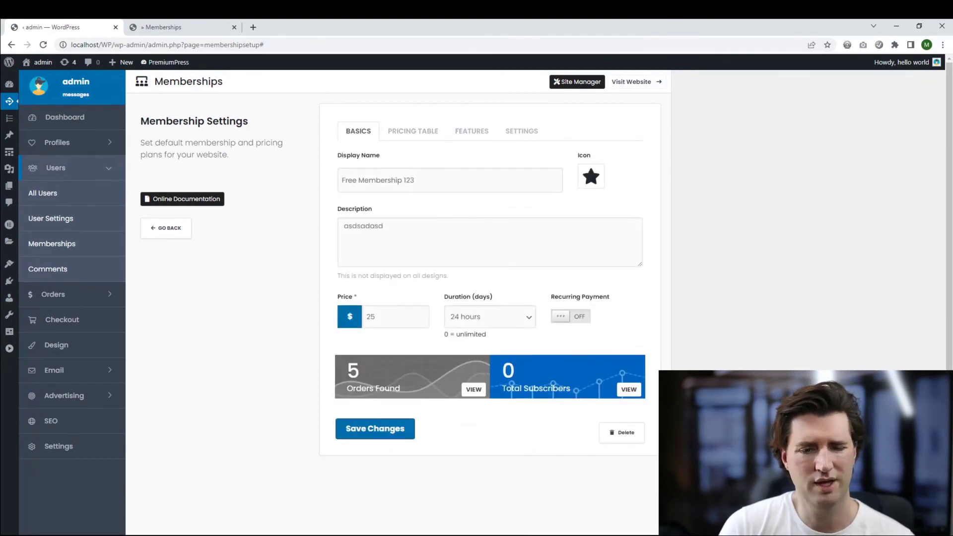
Look over the pricing plans and the Common FAQ section on the live Memberships page once more
{"action": "left_click", "coordinate": [181, 27]}
{"action": "scroll", "coordinate": [472, 298], "scroll_direction": "up", "scroll_amount": 1}
{"action": "scroll", "coordinate": [473, 297], "scroll_direction": "down", "scroll_amount": 1}
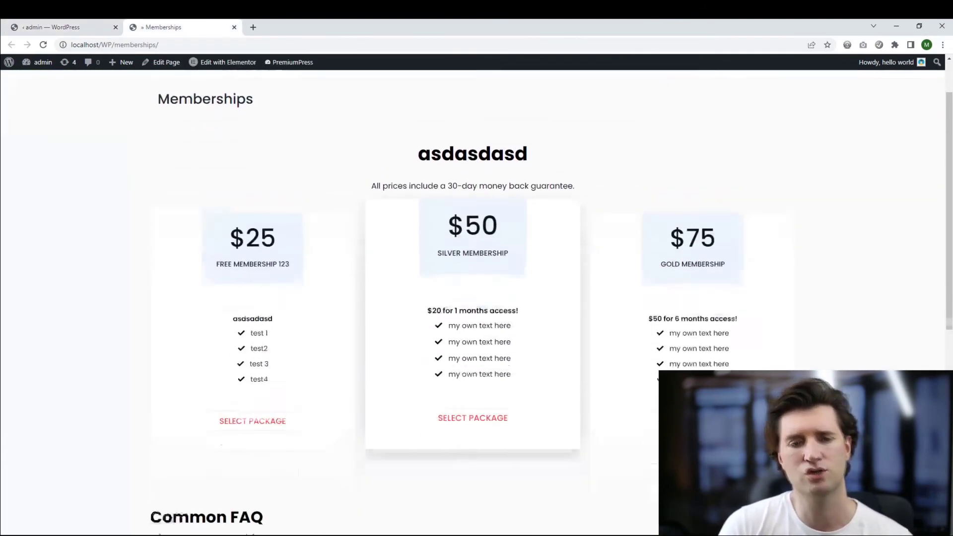
{"action": "scroll", "coordinate": [473, 298], "scroll_direction": "down", "scroll_amount": 3}
{"action": "scroll", "coordinate": [472, 298], "scroll_direction": "up", "scroll_amount": 4}
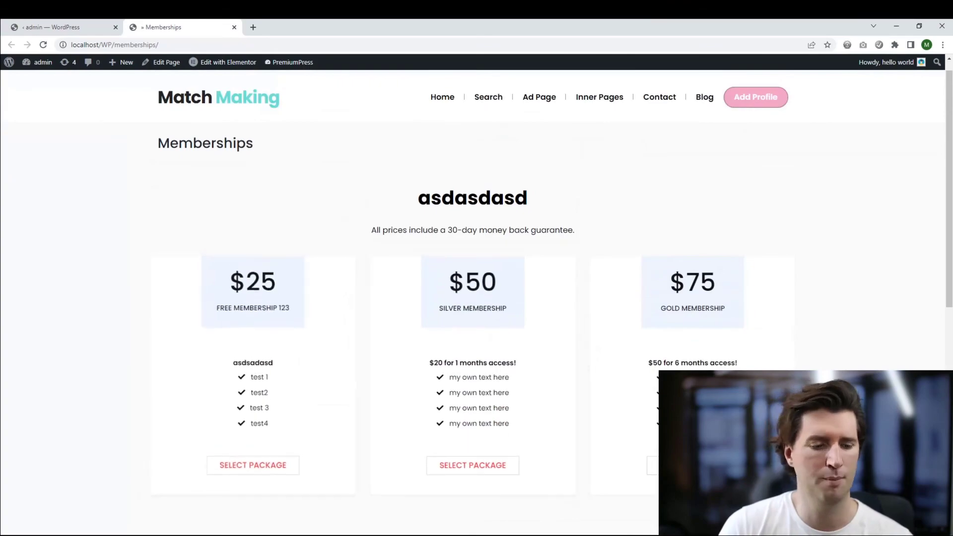